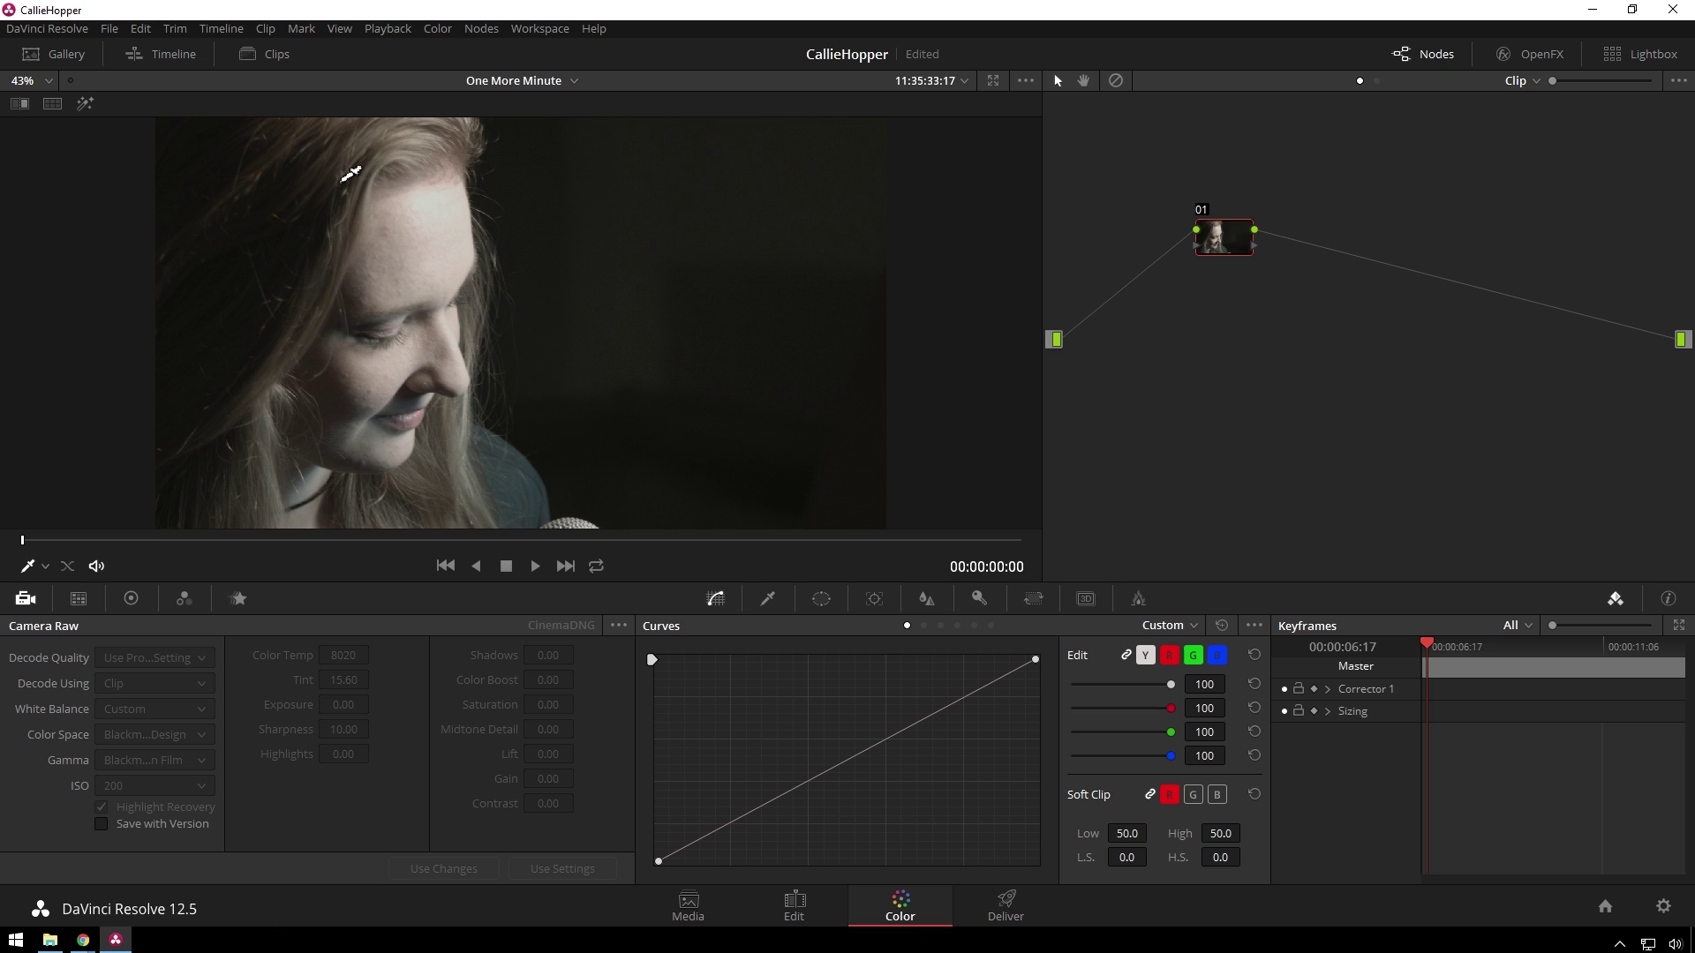
Step: Show the clip thumbnail strip and review the concert clips 02 through 08
{"action": "left_click", "coordinate": [276, 55]}
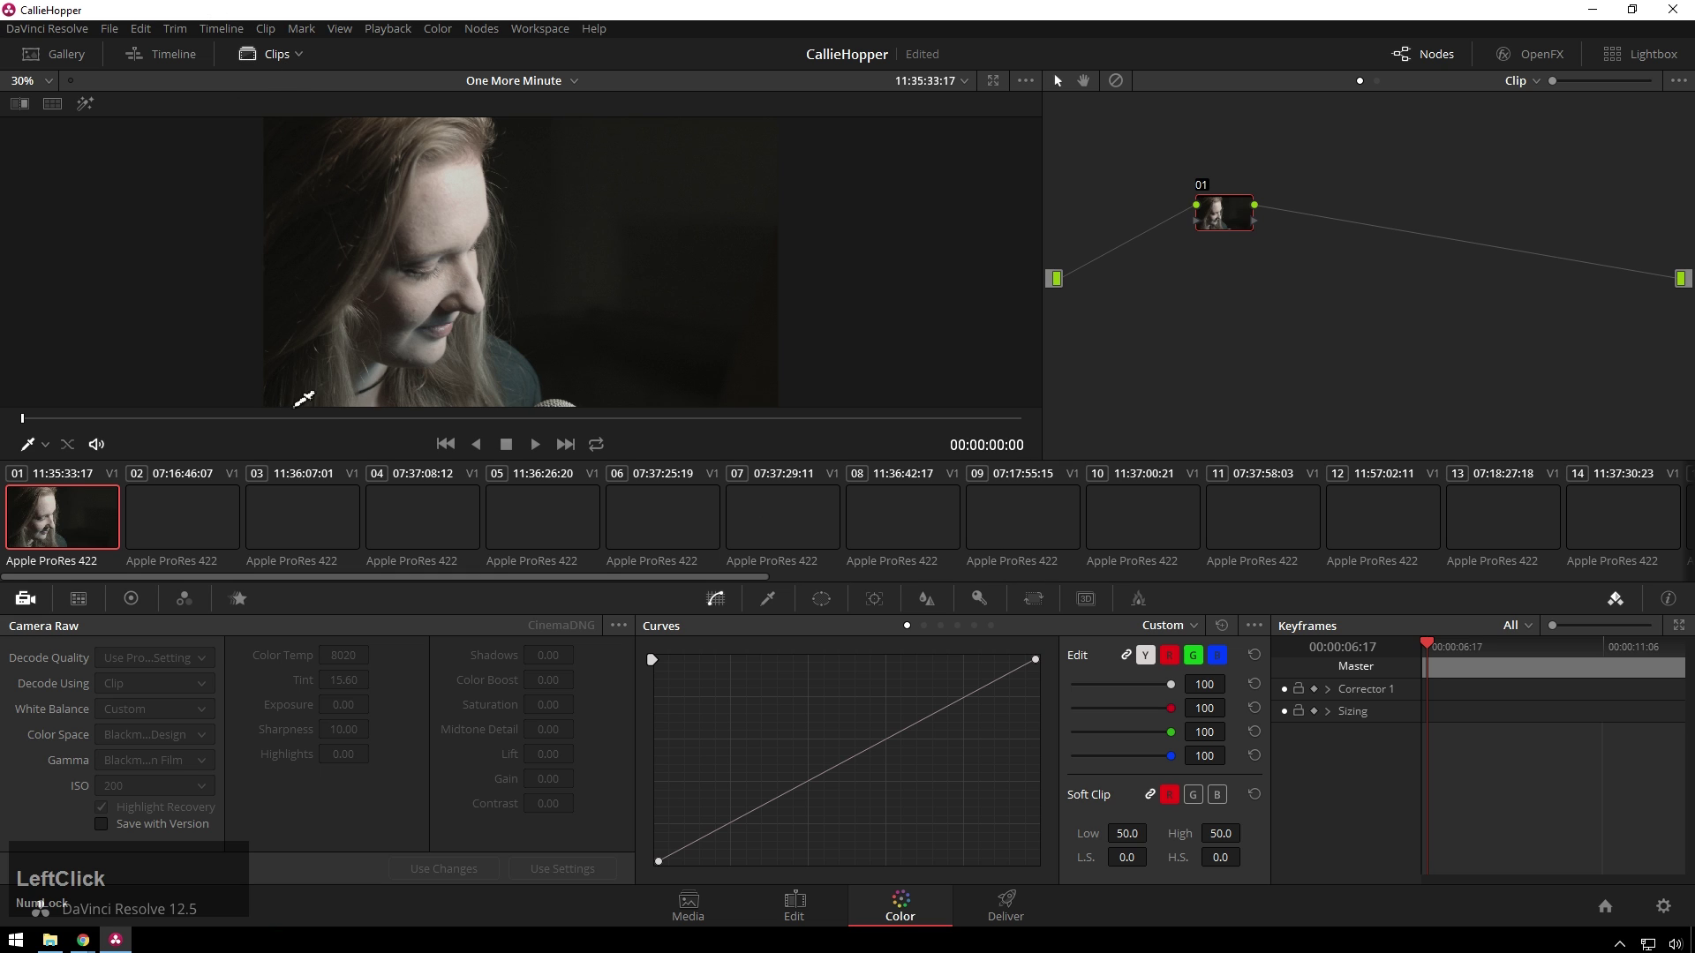
{"action": "left_click", "coordinate": [199, 505]}
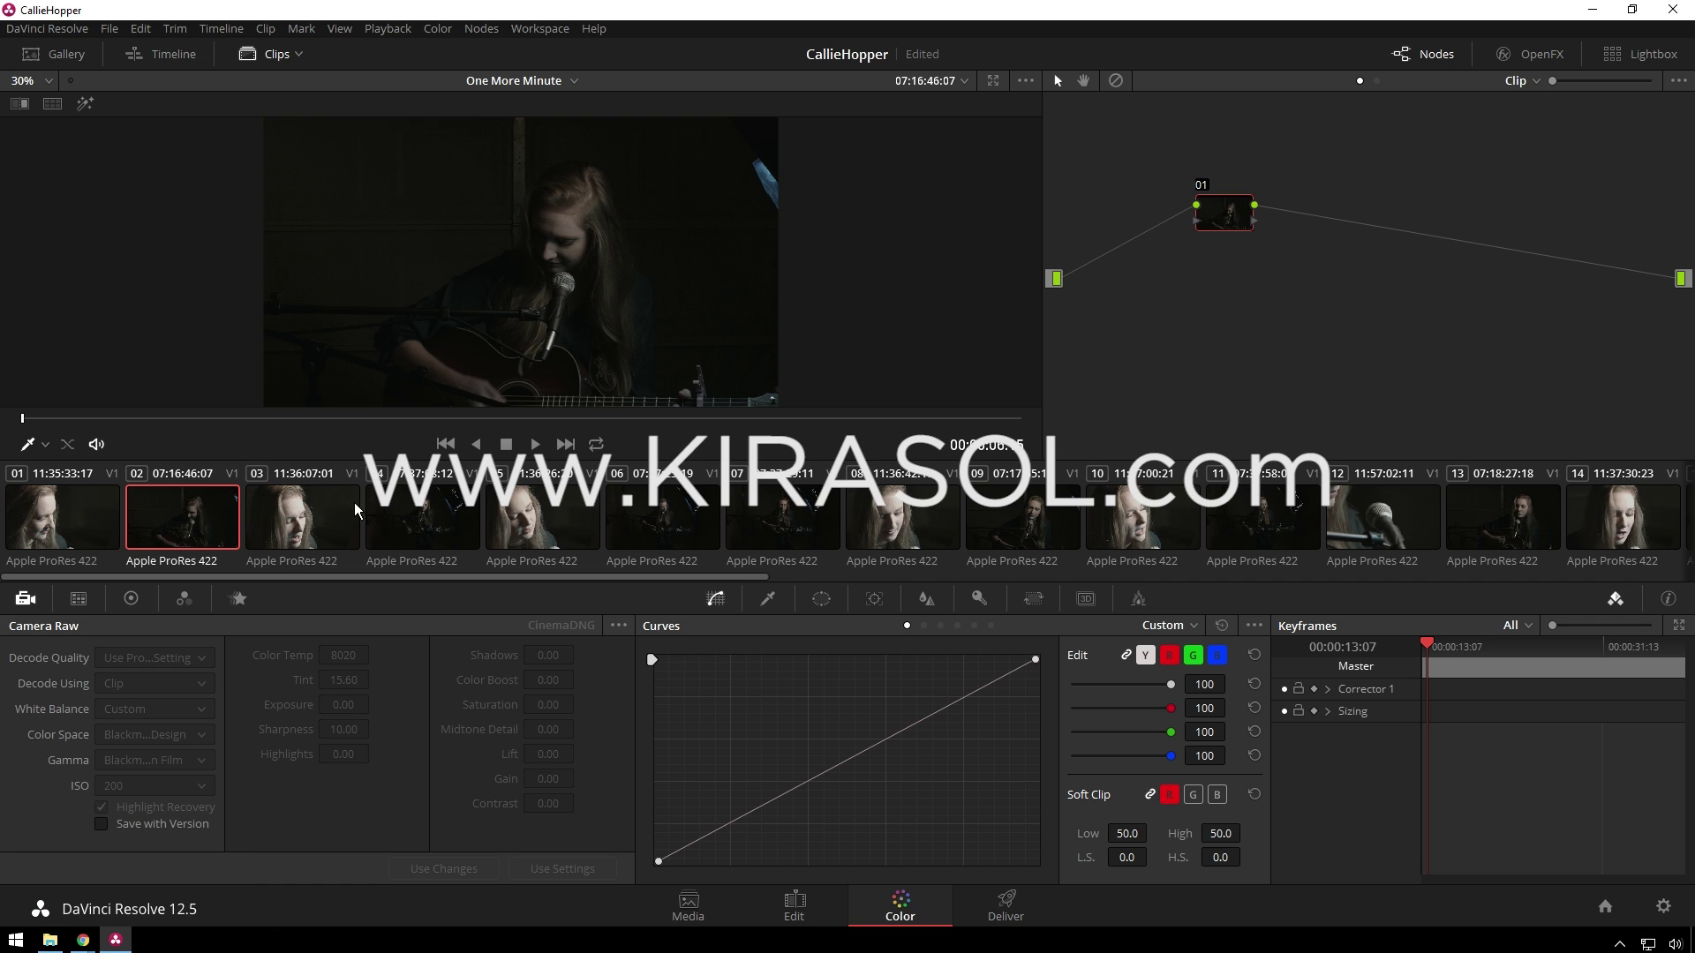
{"action": "left_click", "coordinate": [310, 516]}
{"action": "left_click", "coordinate": [460, 515]}
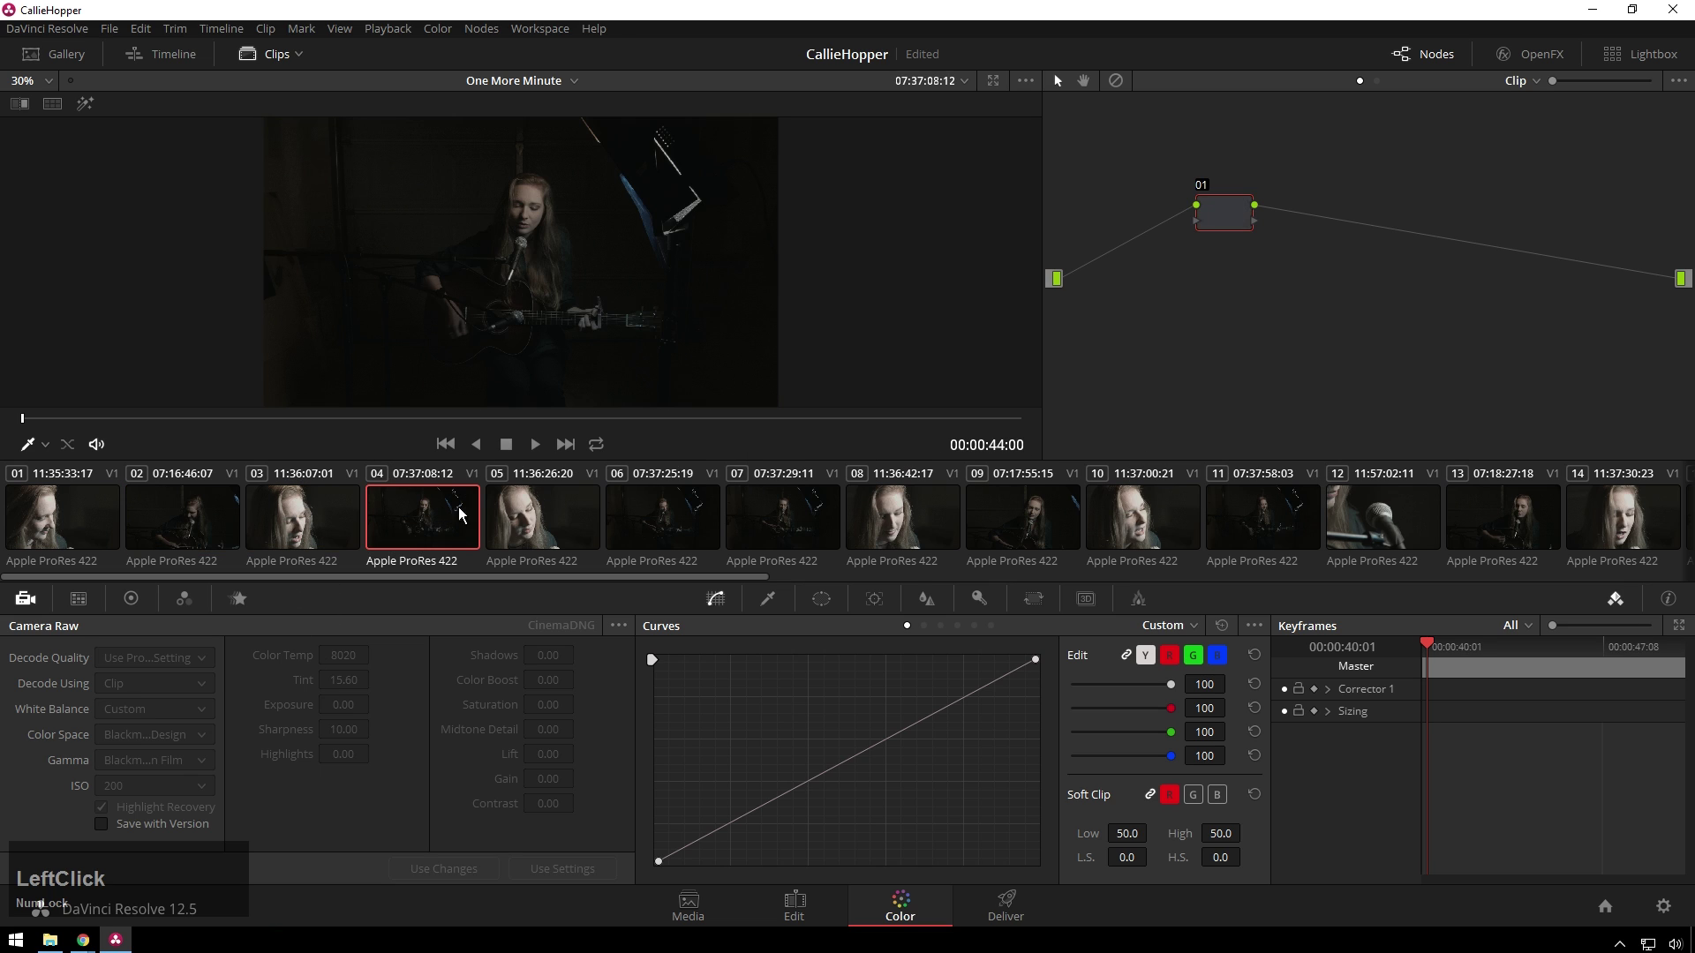
{"action": "left_click", "coordinate": [529, 515]}
{"action": "left_click", "coordinate": [676, 524]}
{"action": "left_click", "coordinate": [888, 522]}
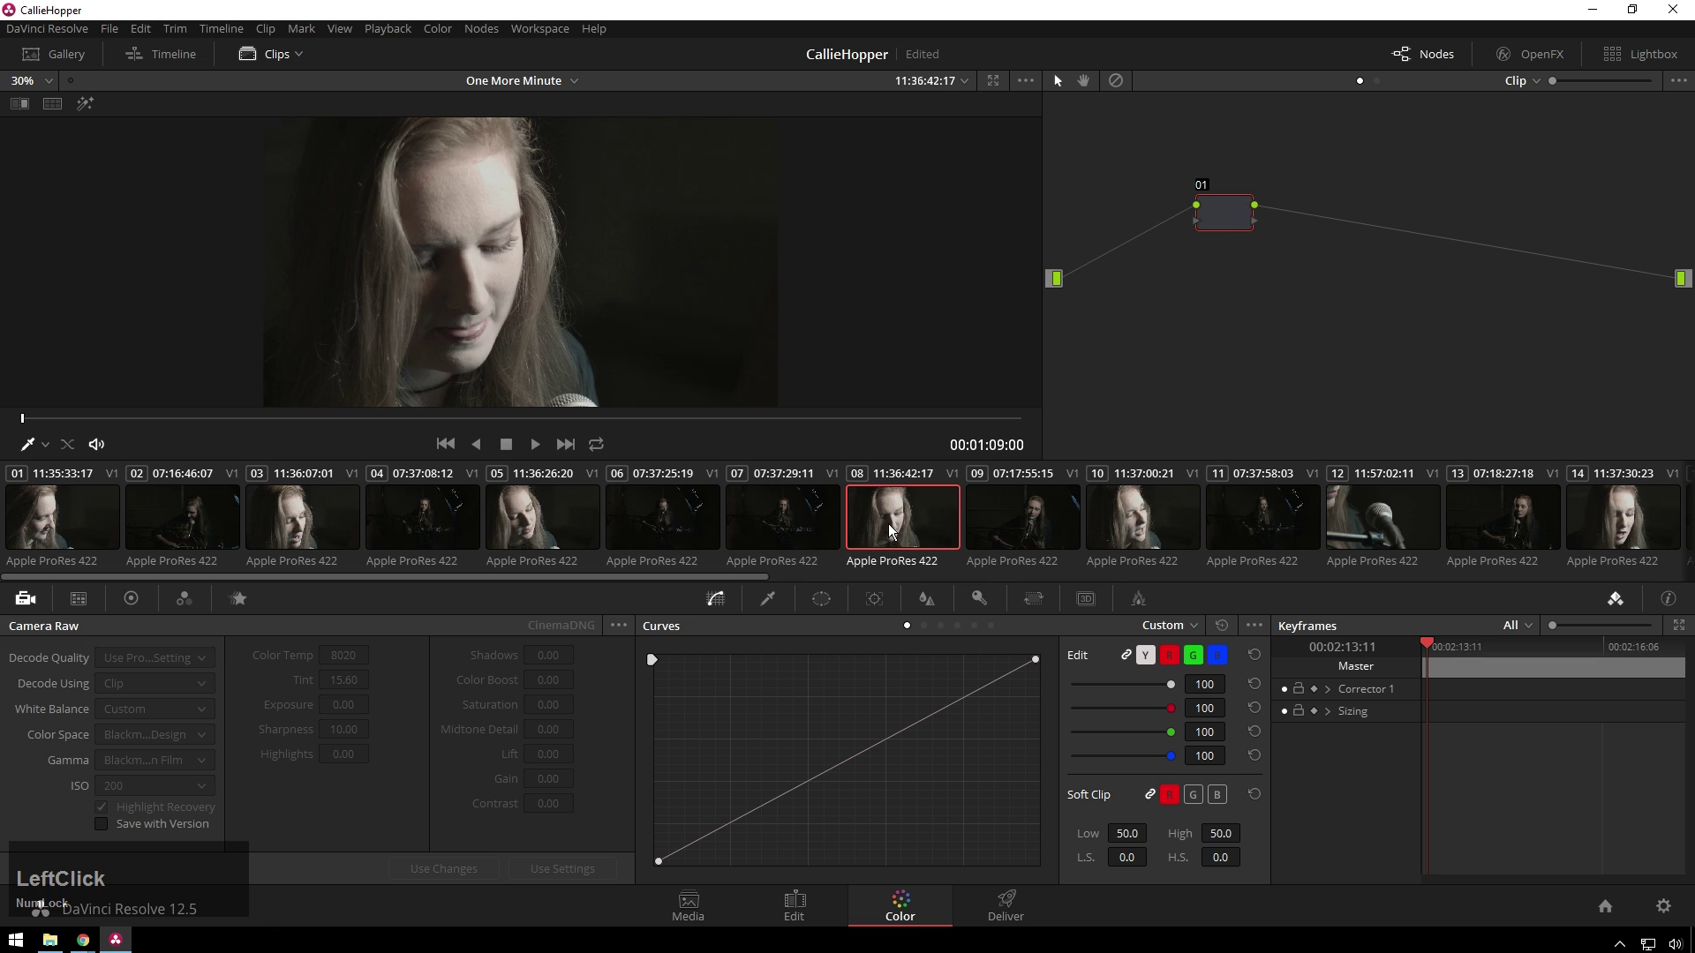
Step: Step back through clips 05 and 03 to reselect clip 01 for grading
{"action": "left_click", "coordinate": [543, 517]}
{"action": "left_click", "coordinate": [263, 507]}
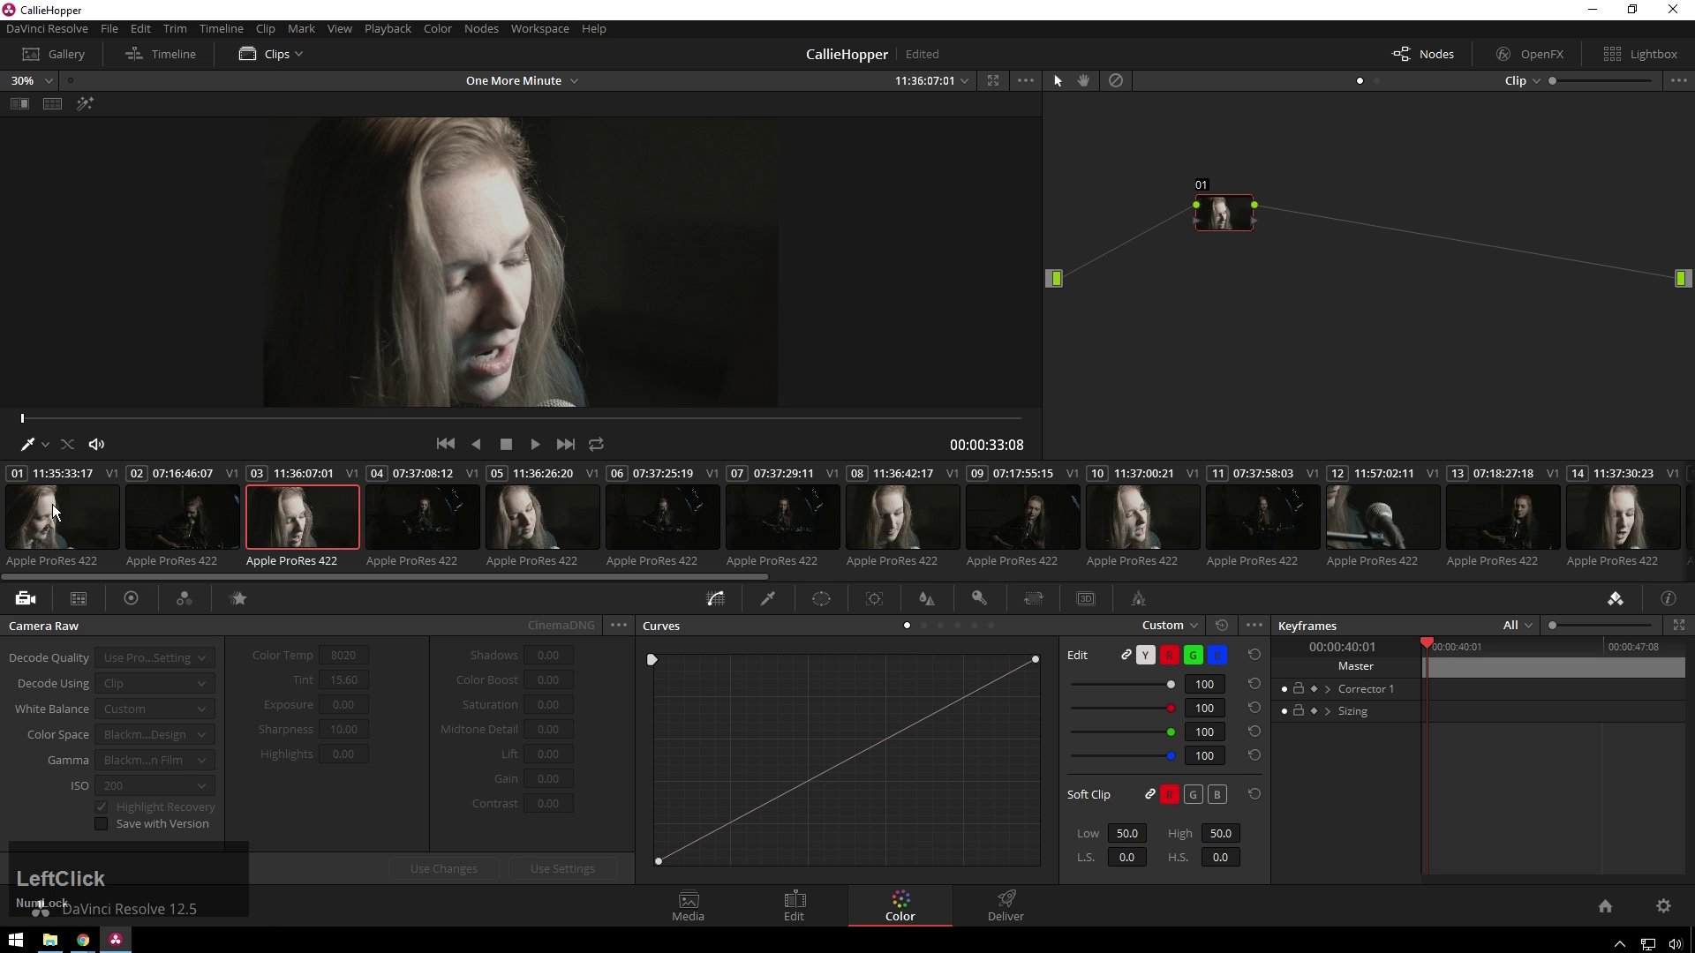
{"action": "left_click", "coordinate": [51, 505]}
Step: Bring up the primary wheels and start lowering clip 01's Gain and Gamma
{"action": "left_click", "coordinate": [132, 599]}
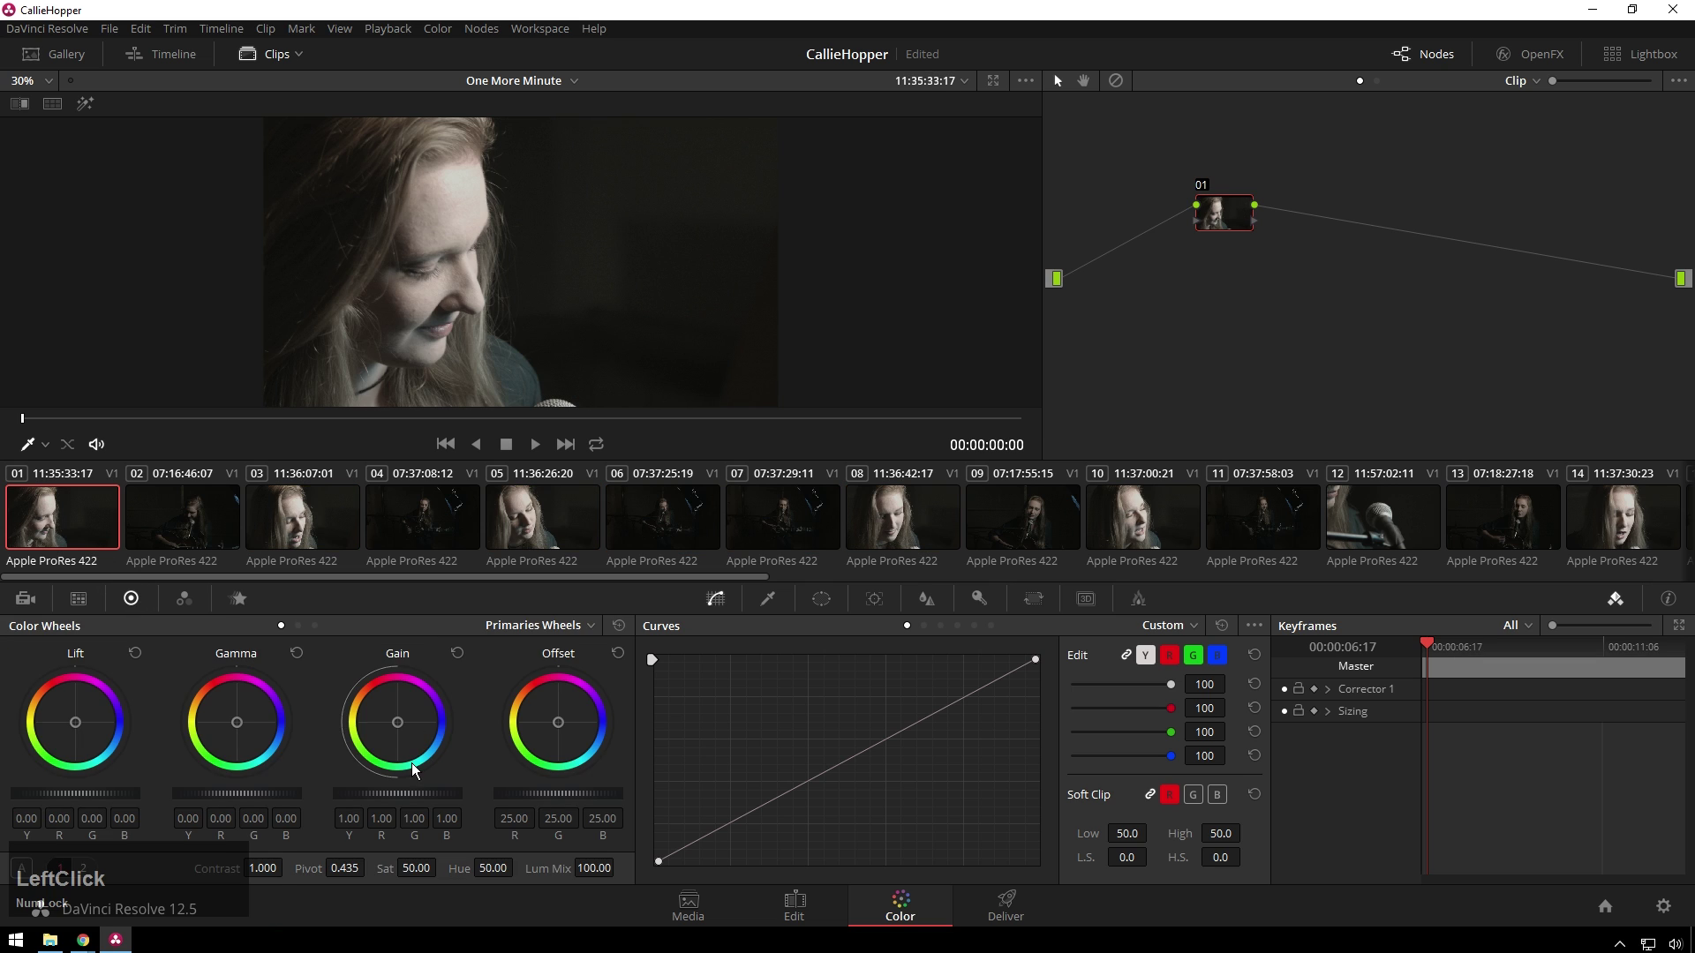
{"action": "scroll", "coordinate": [414, 796], "scroll_direction": "down", "scroll_amount": 2}
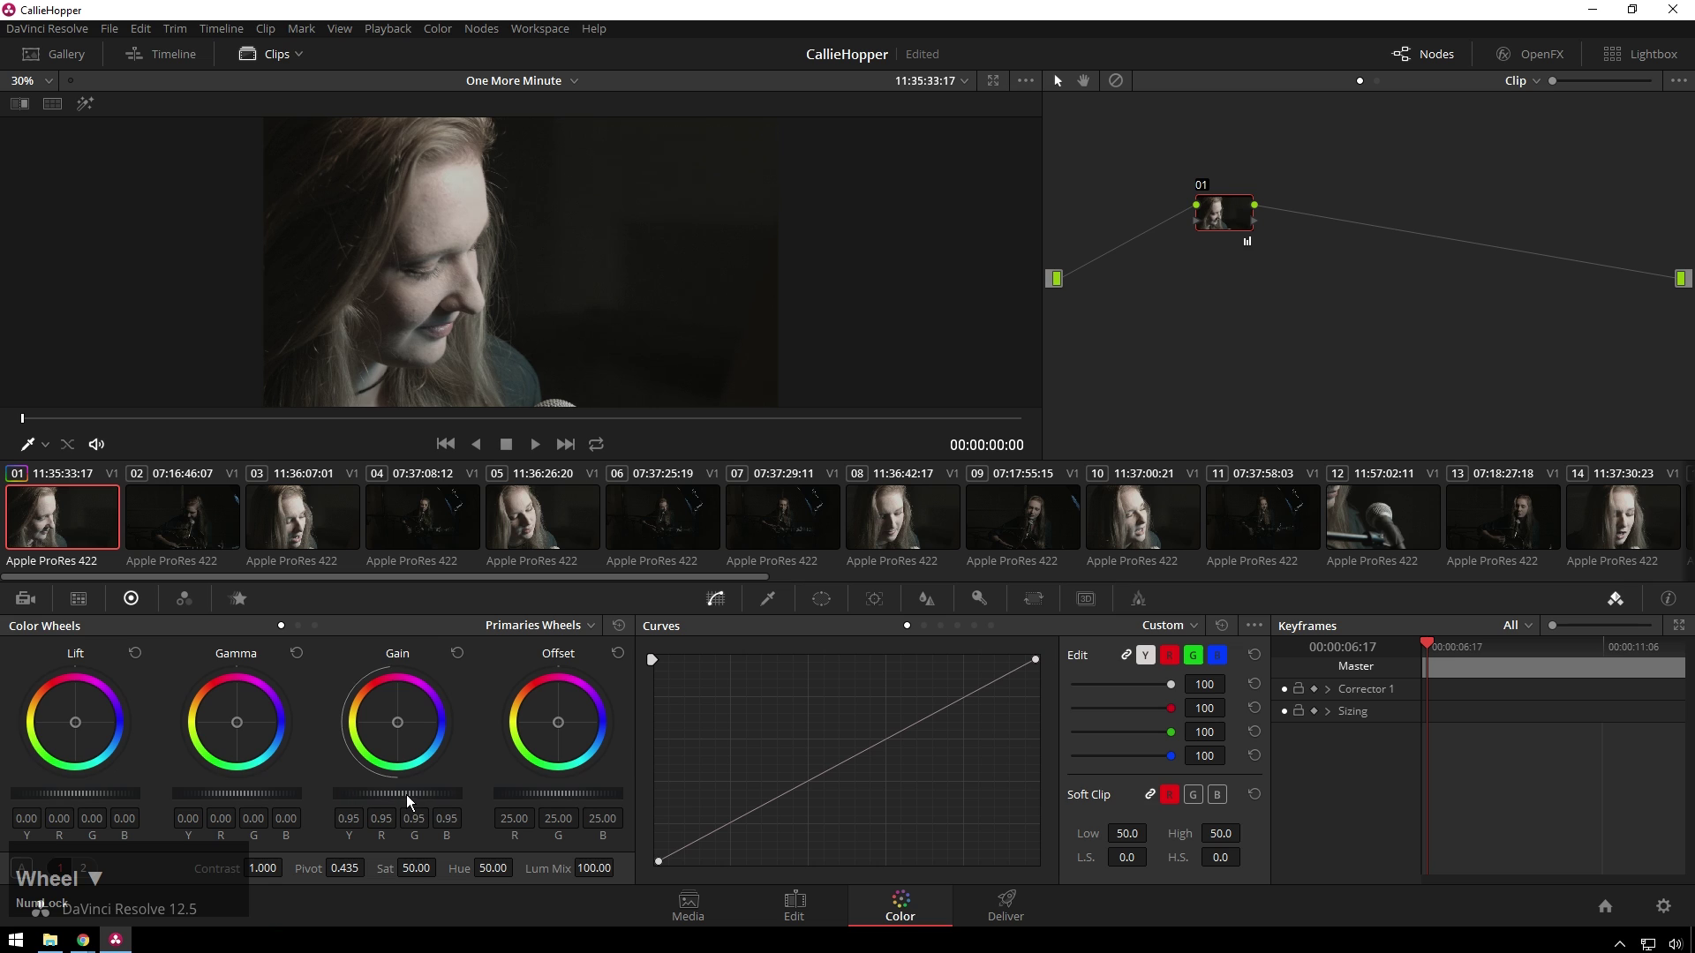
{"action": "scroll", "coordinate": [406, 795], "scroll_direction": "down", "scroll_amount": 4}
Step: Compare clips 01 and 02 in Selected Clips split screen, settling Gain 0.71 and Gamma -0.03
{"action": "left_click", "coordinate": [52, 103]}
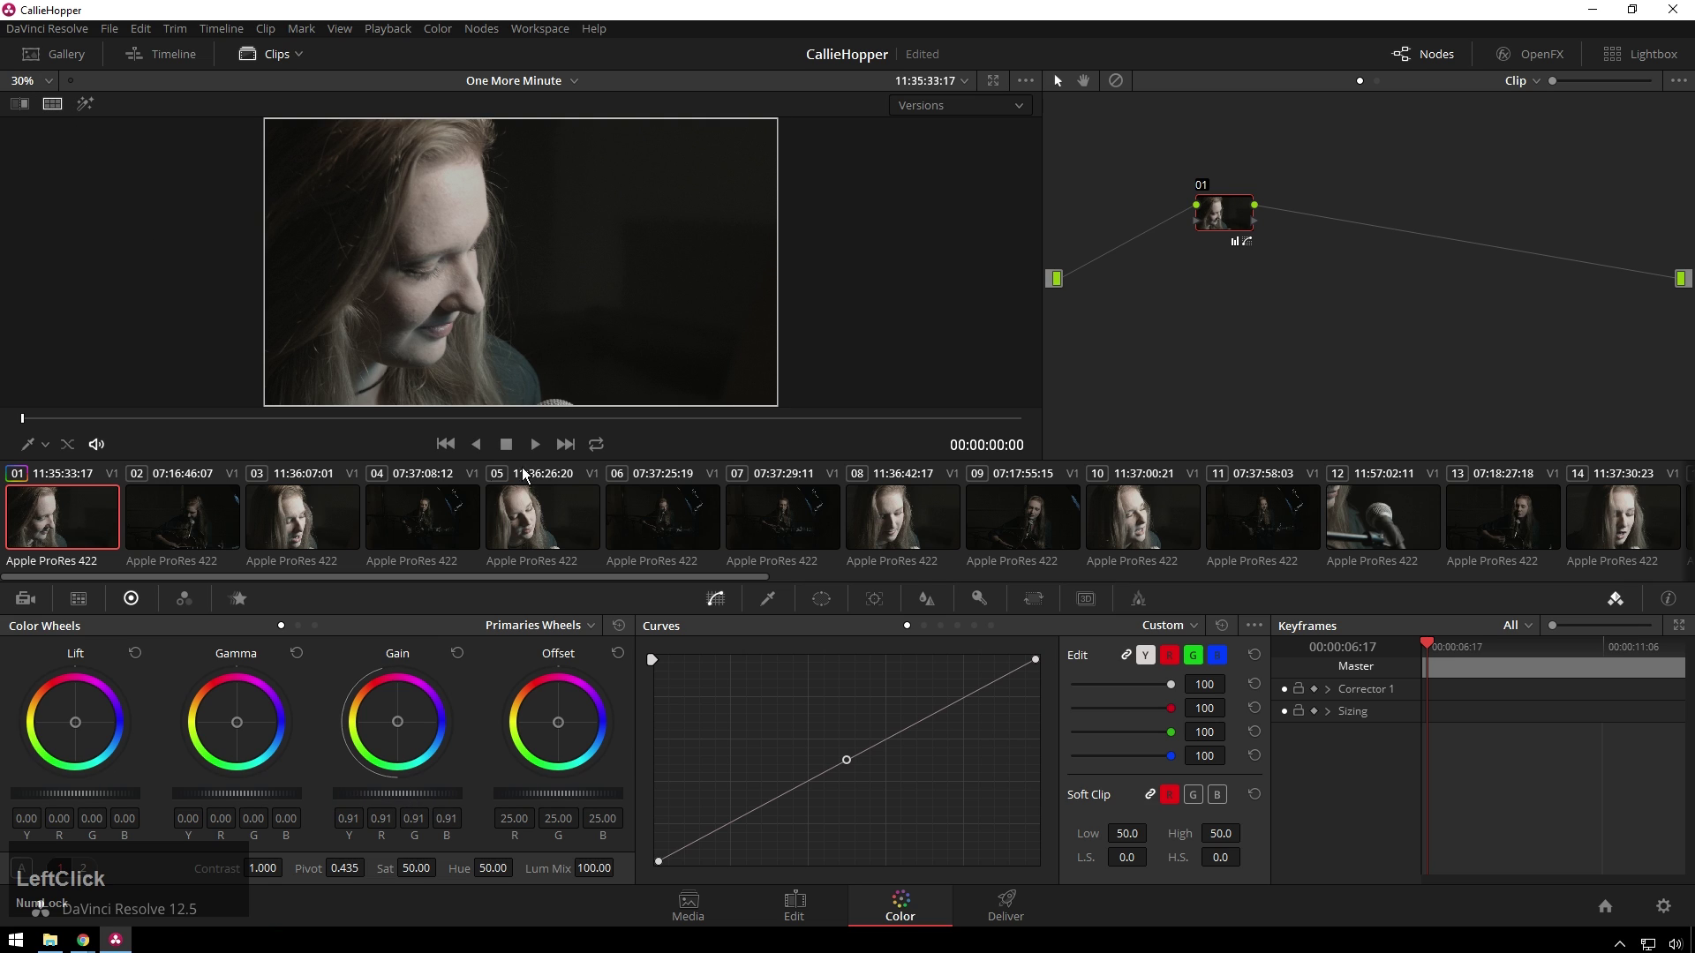
{"action": "left_click", "coordinate": [871, 133]}
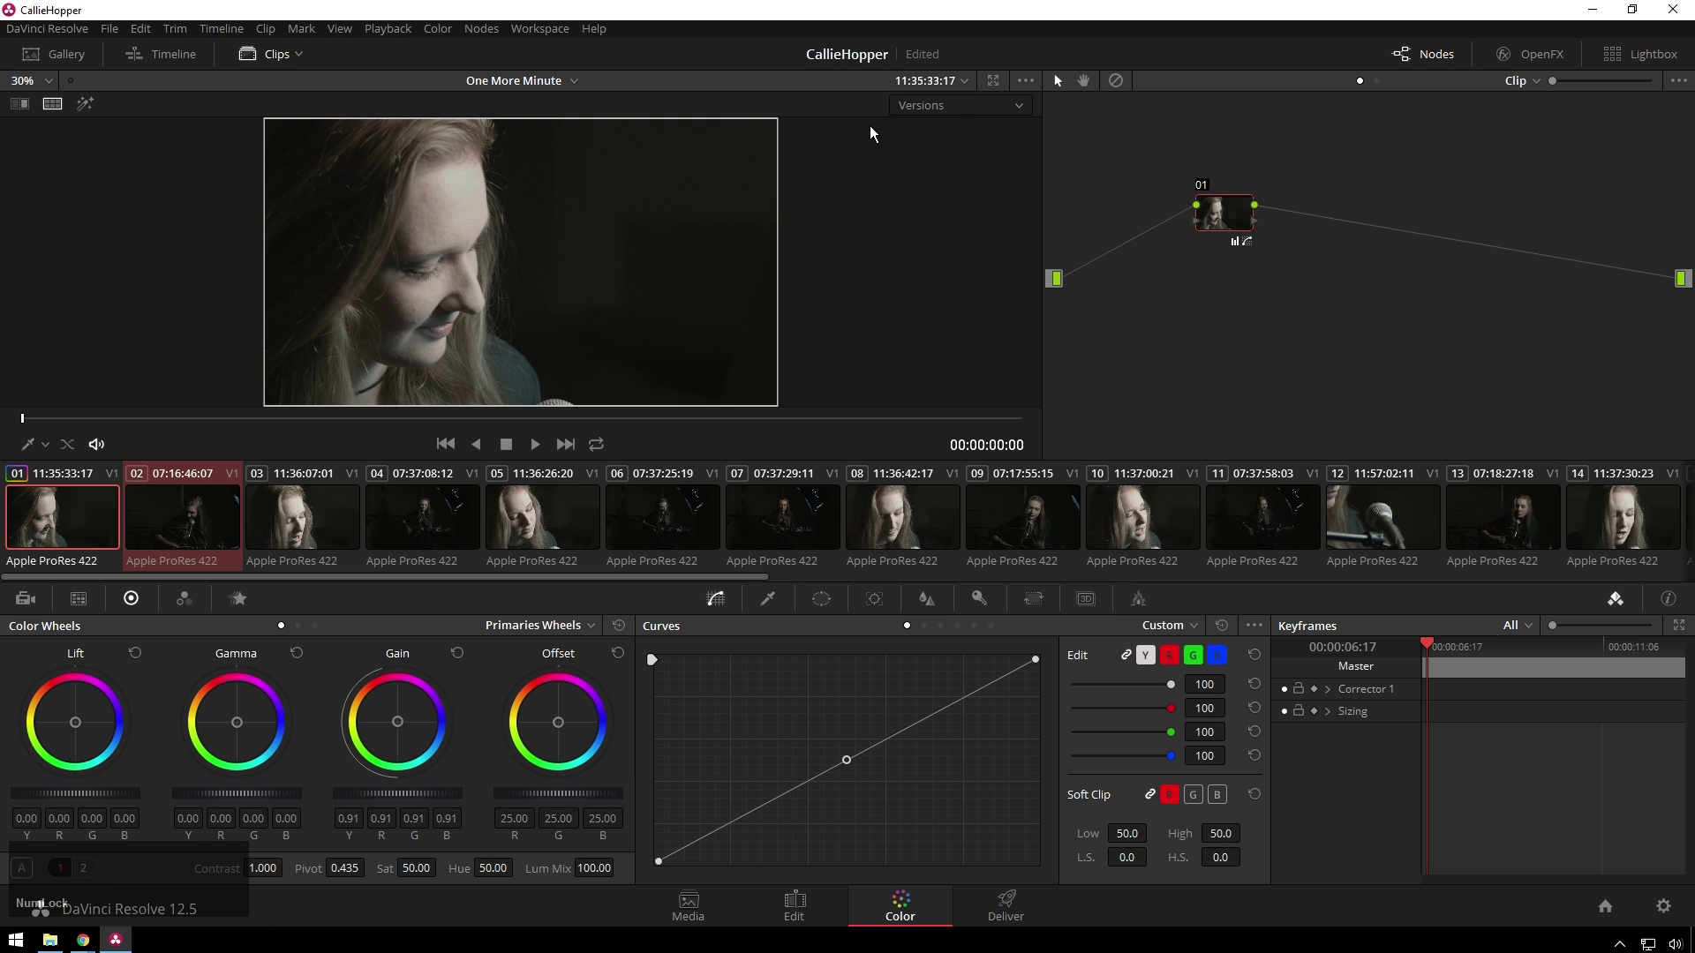
{"action": "left_click", "coordinate": [936, 105]}
{"action": "left_click", "coordinate": [936, 191]}
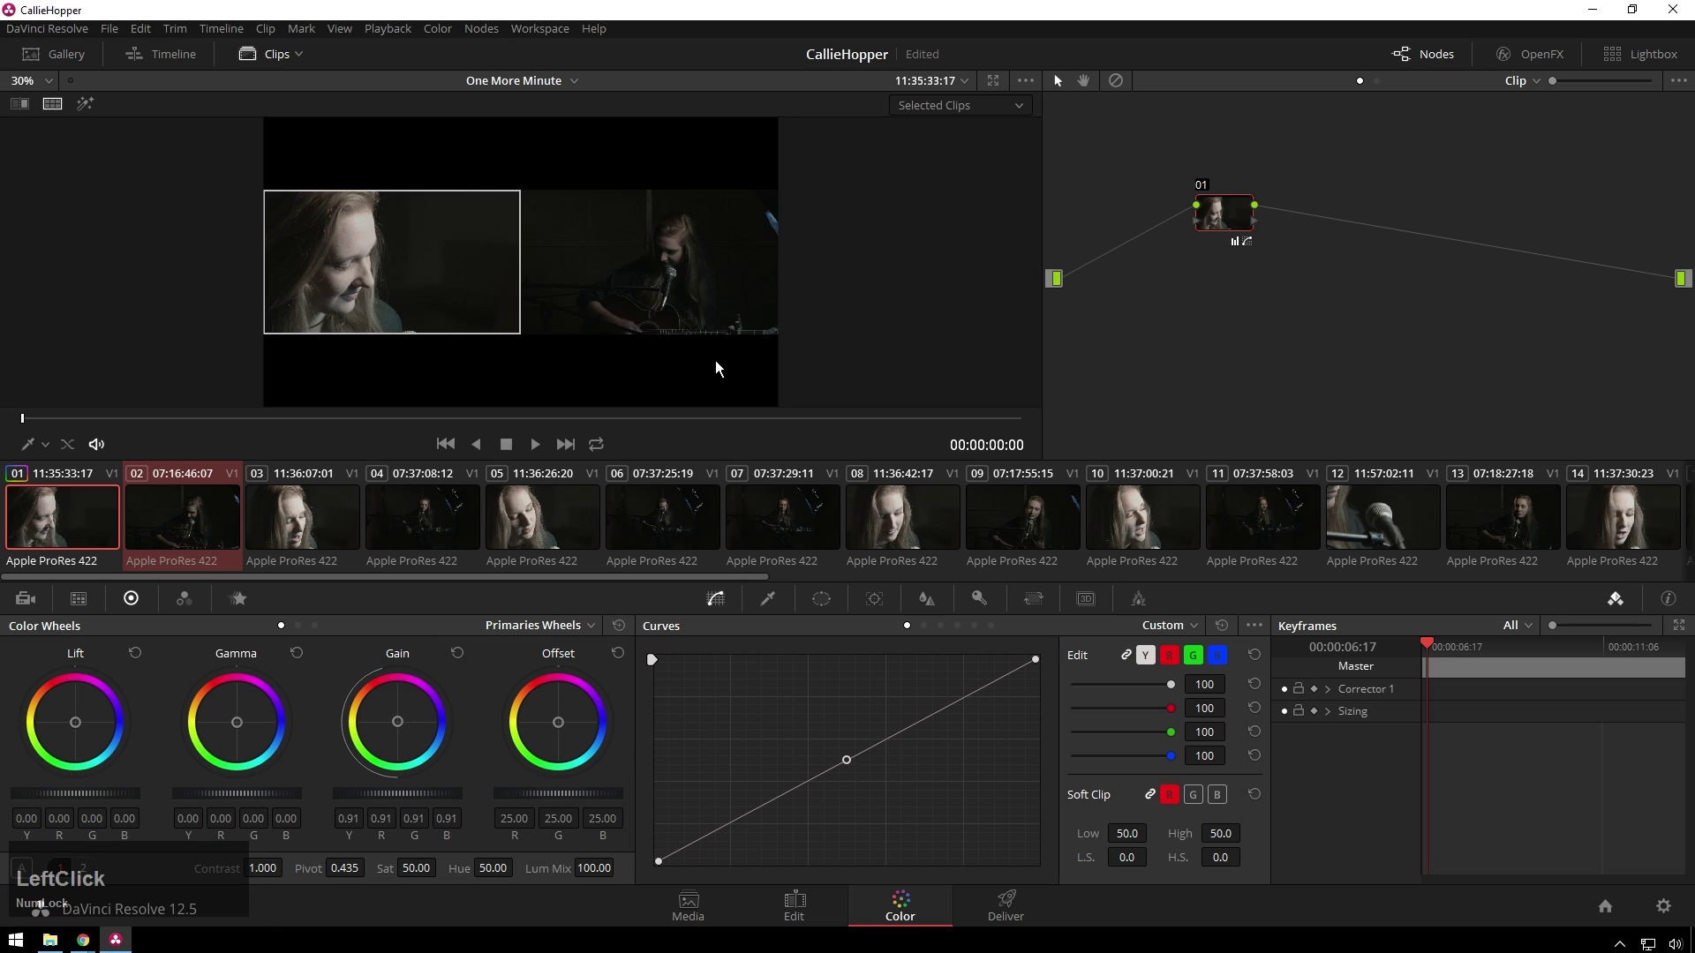
{"action": "scroll", "coordinate": [500, 277], "scroll_direction": "up", "scroll_amount": 2}
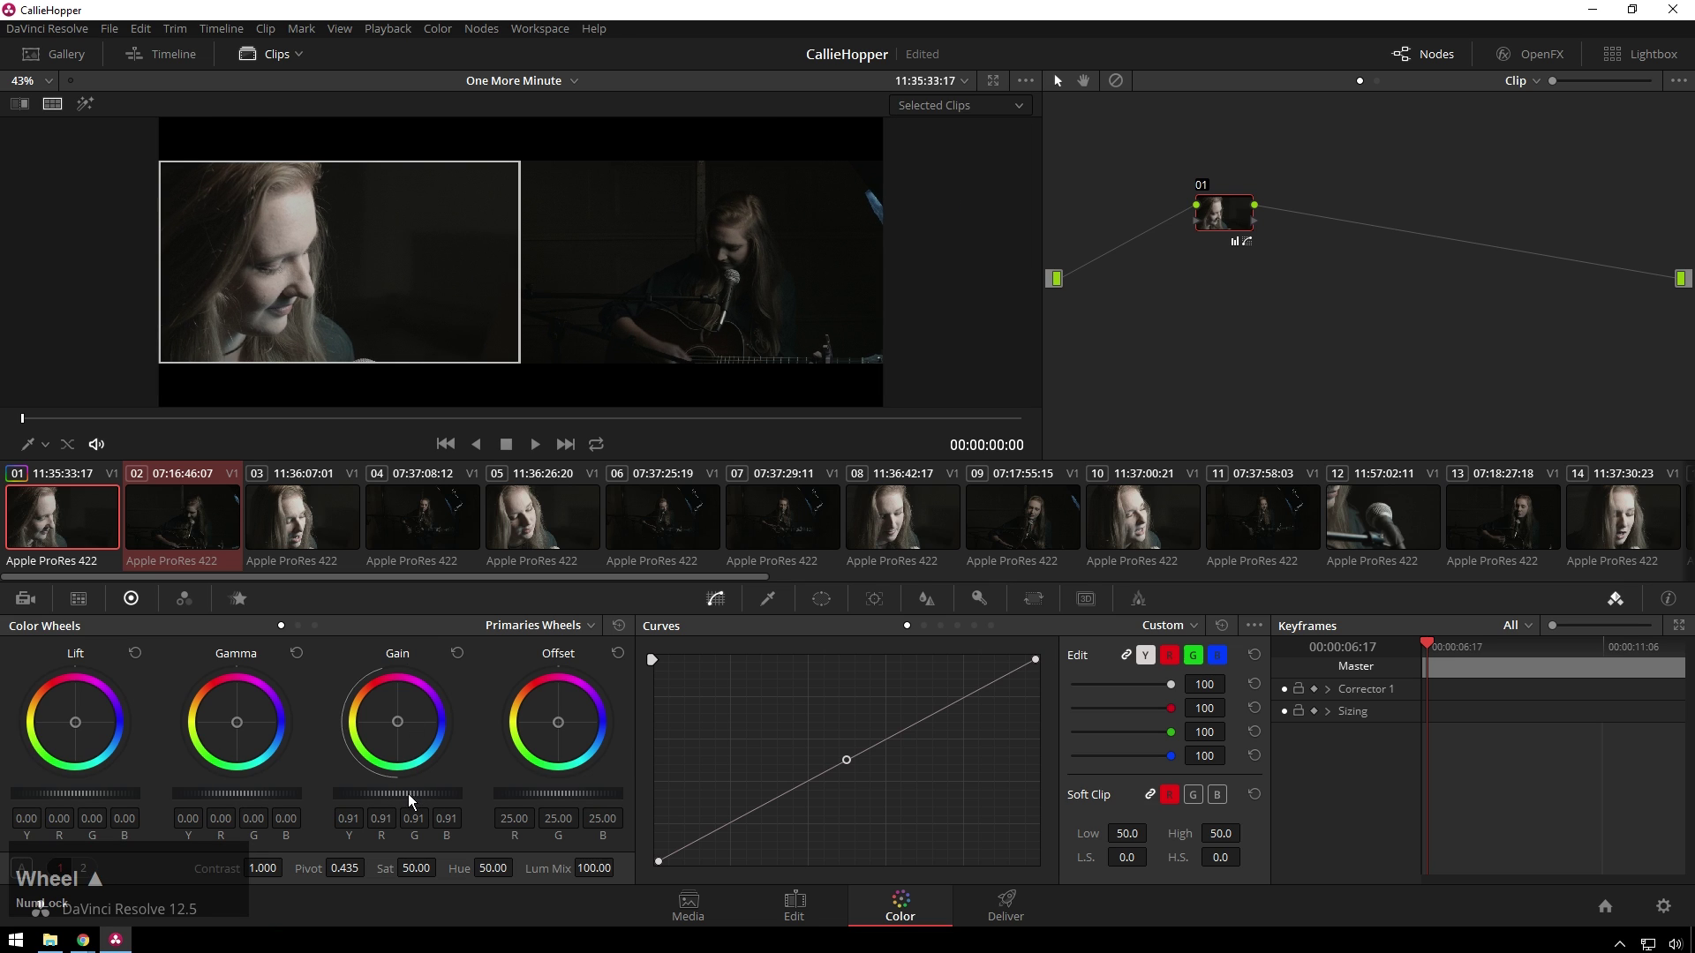
{"action": "scroll", "coordinate": [400, 792], "scroll_direction": "down", "scroll_amount": 12}
{"action": "scroll", "coordinate": [226, 800], "scroll_direction": "down", "scroll_amount": 3}
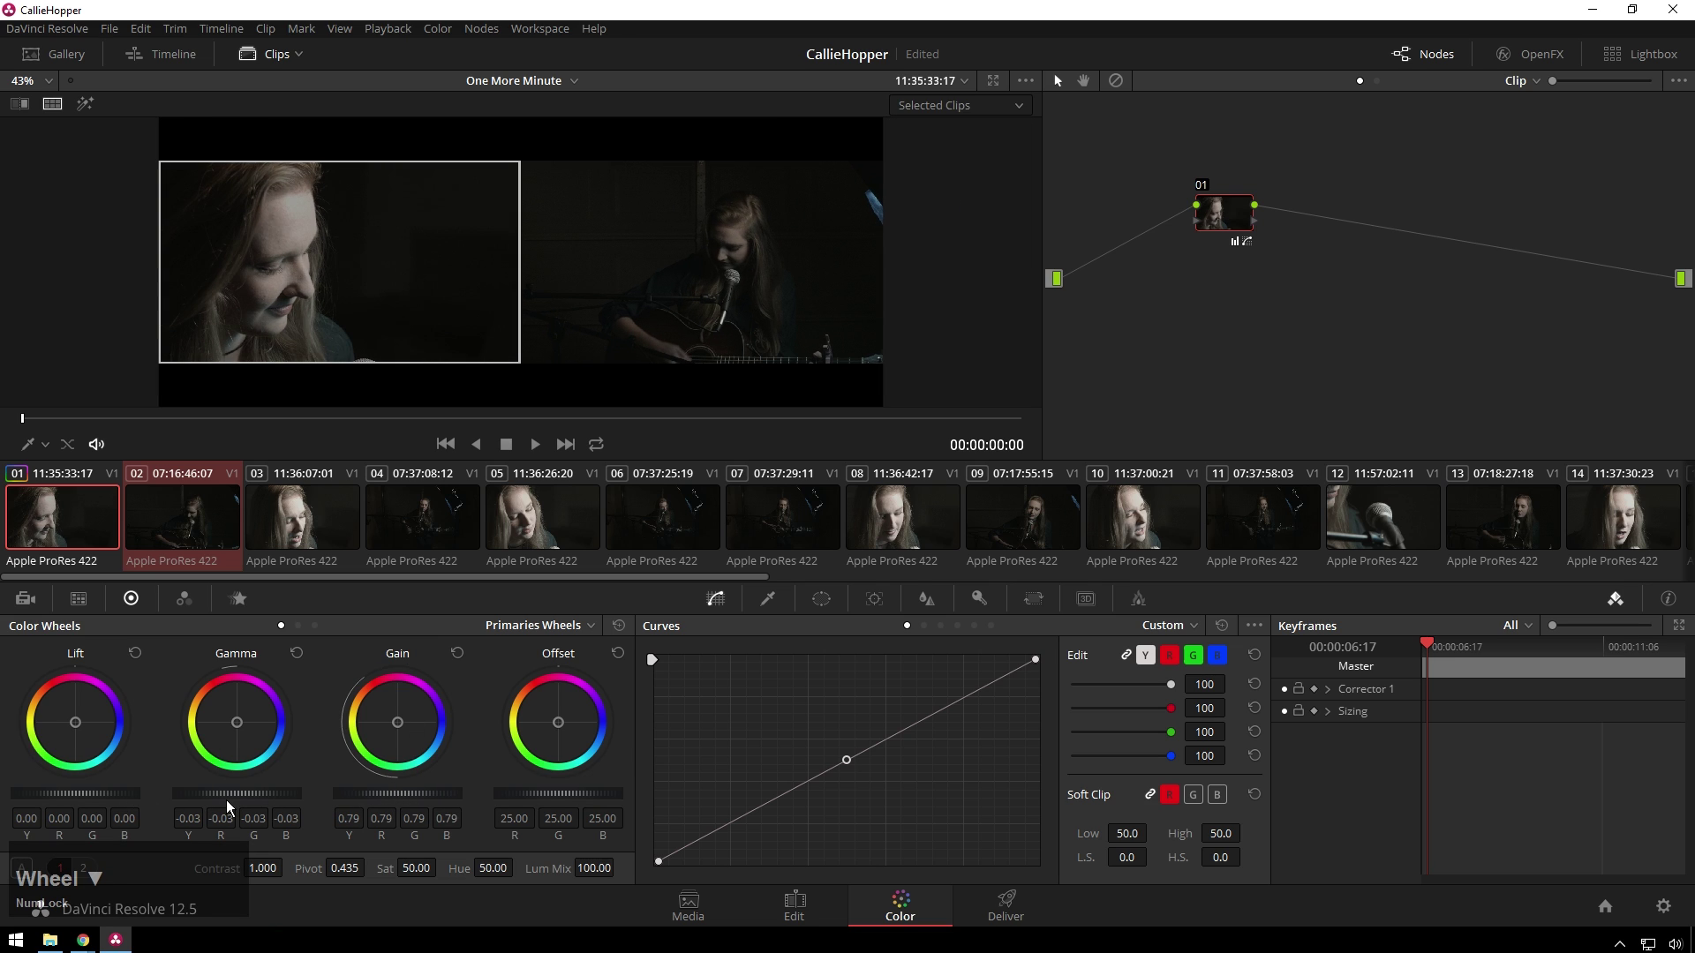
{"action": "scroll", "coordinate": [378, 800], "scroll_direction": "down", "scroll_amount": 8}
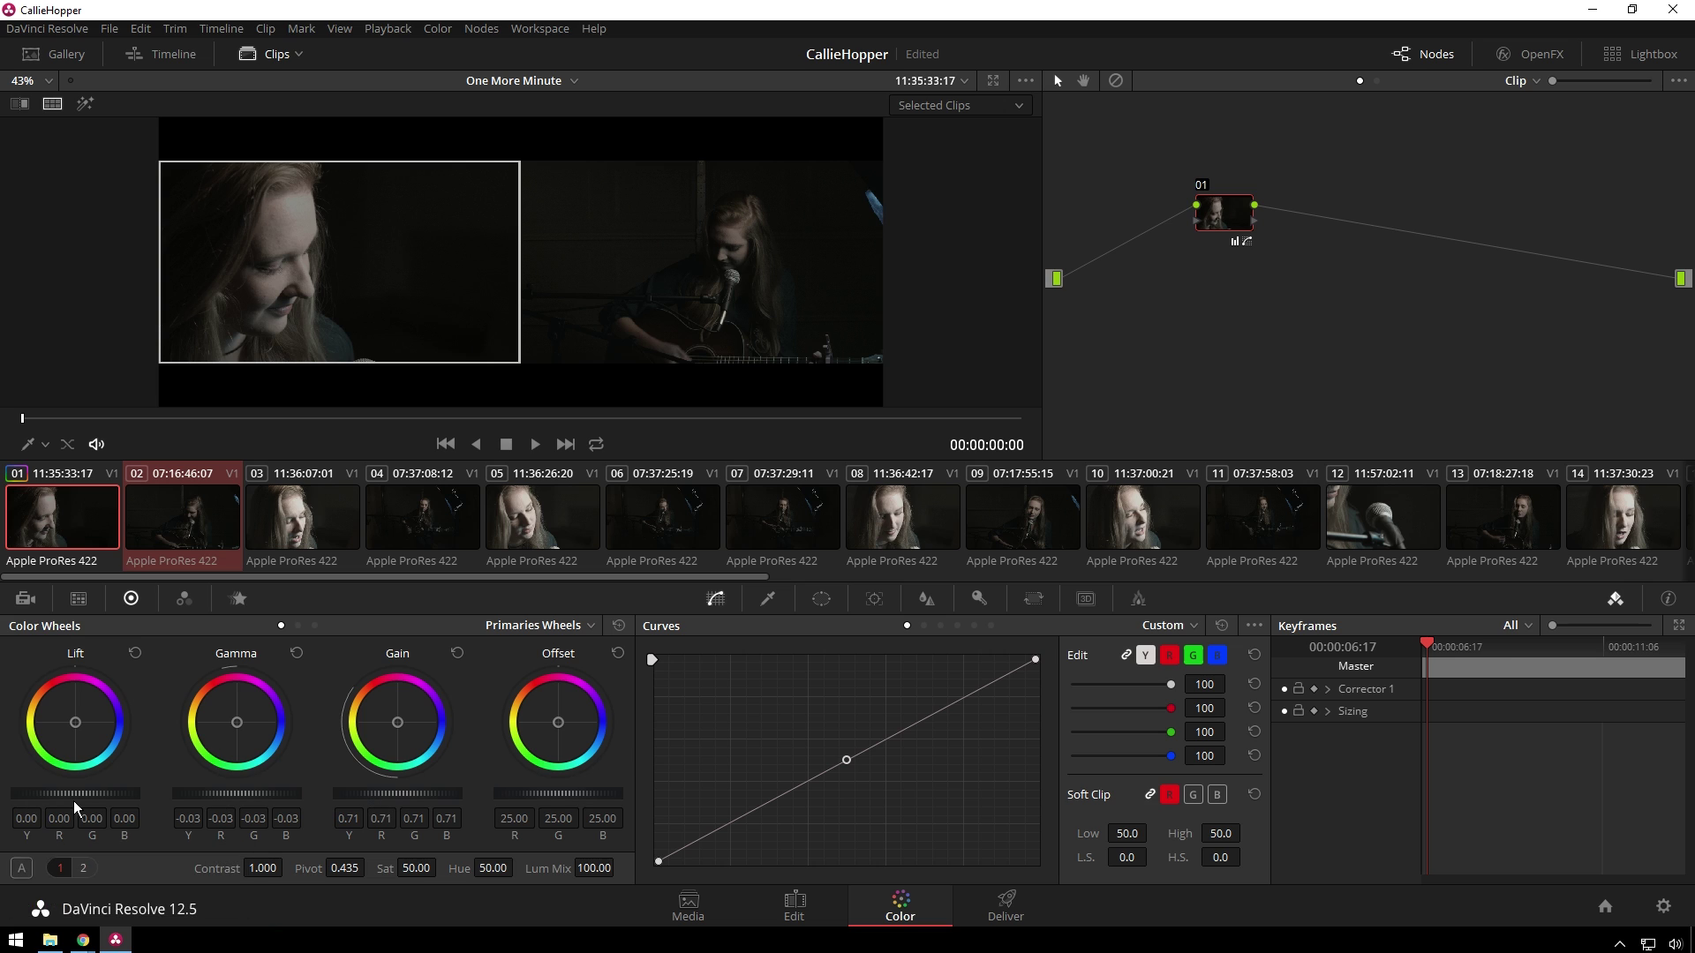
Step: Copy clip 01's grade onto clips 03 and 05 with middle-clicks
{"action": "left_click", "coordinate": [88, 550]}
{"action": "left_click", "coordinate": [281, 537]}
{"action": "middle_click", "coordinate": [82, 521]}
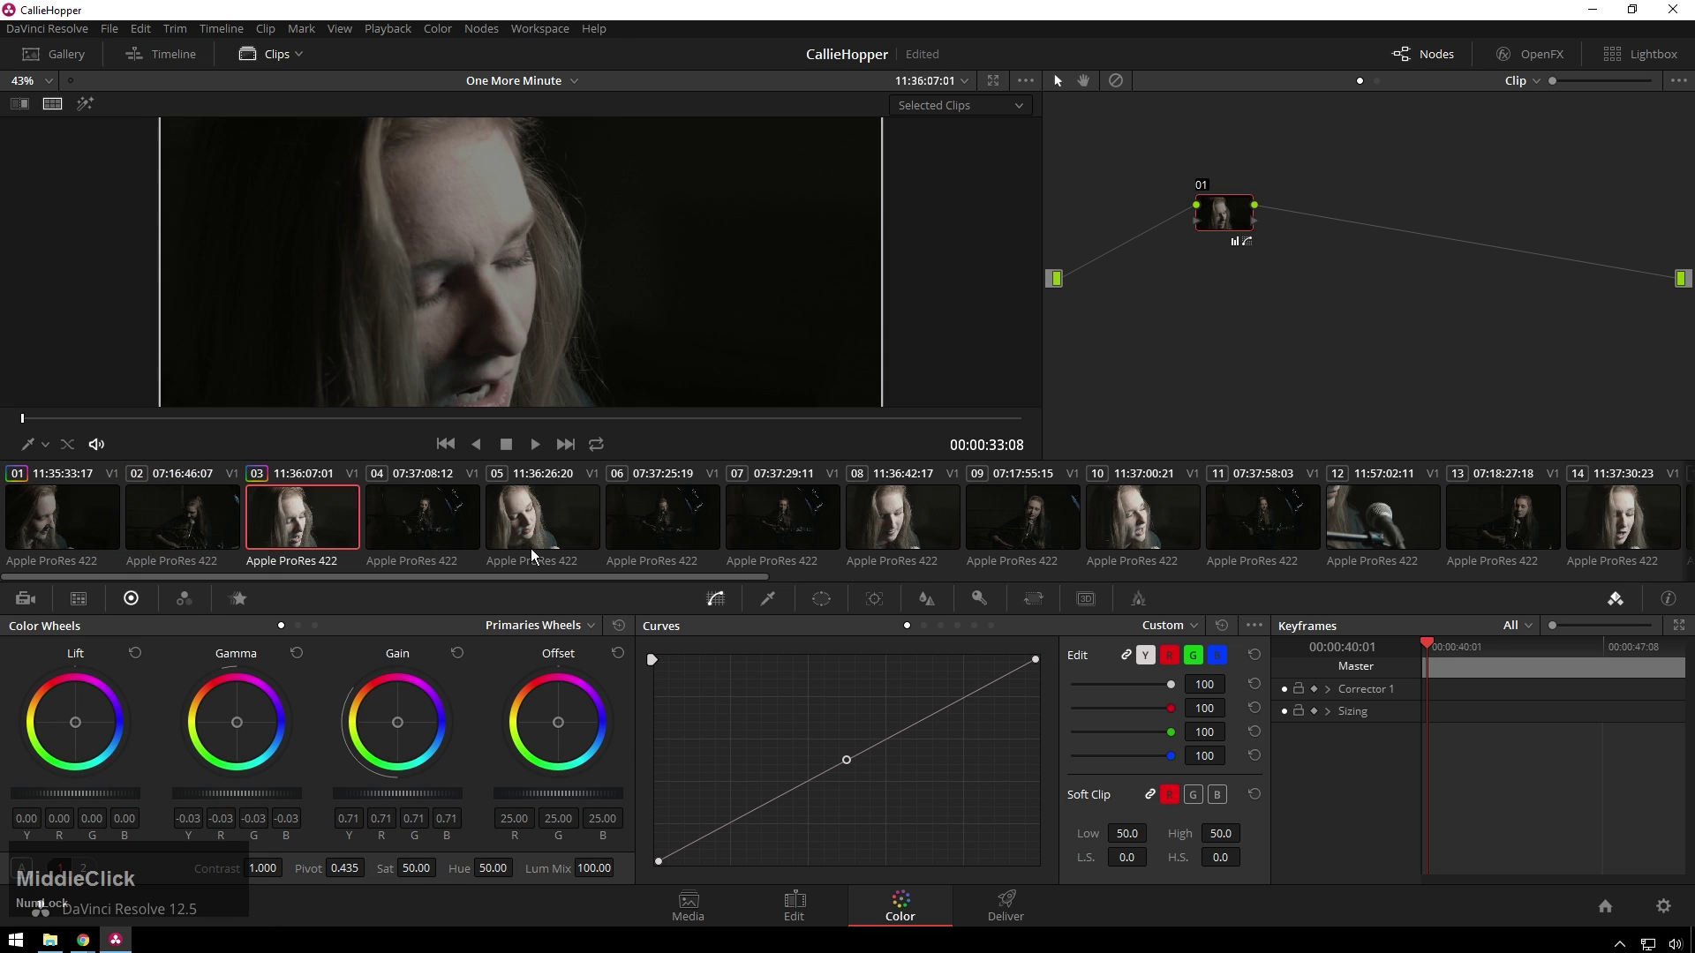
{"action": "left_click", "coordinate": [531, 548]}
{"action": "middle_click", "coordinate": [327, 529]}
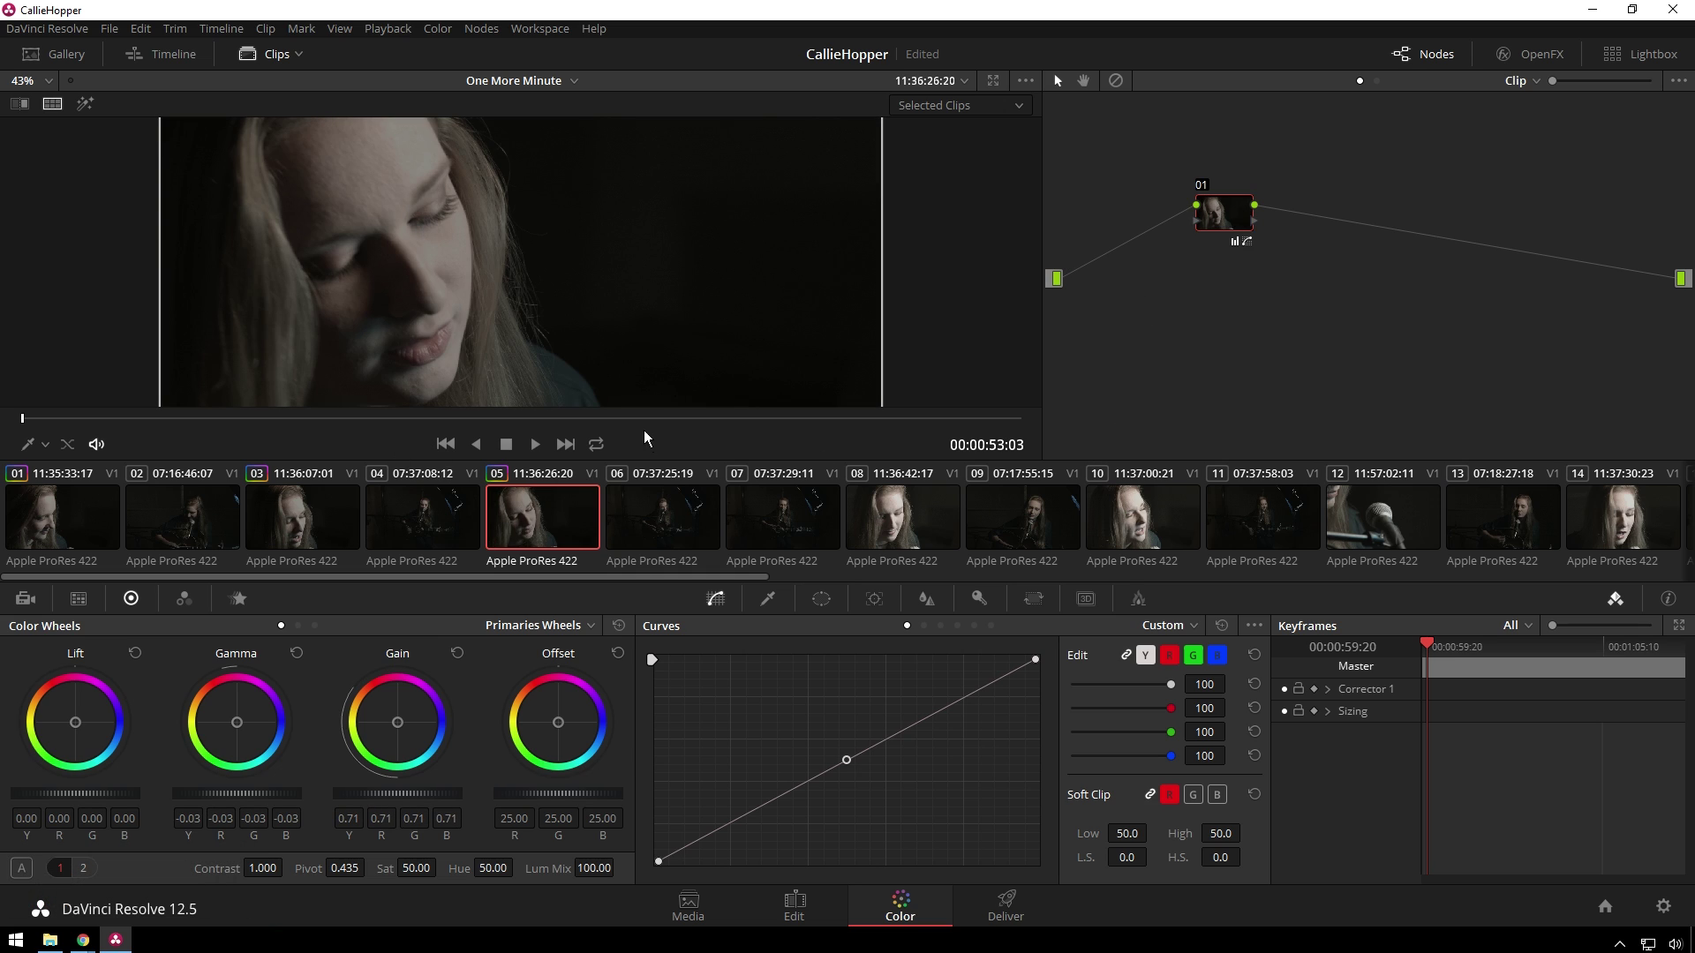
Step: Undo the grades copied onto clips 05 and 03 and reselect clip 01
{"action": "key", "text": "ctrl+z"}
{"action": "left_click", "coordinate": [336, 506]}
{"action": "key", "text": "ctrl+z"}
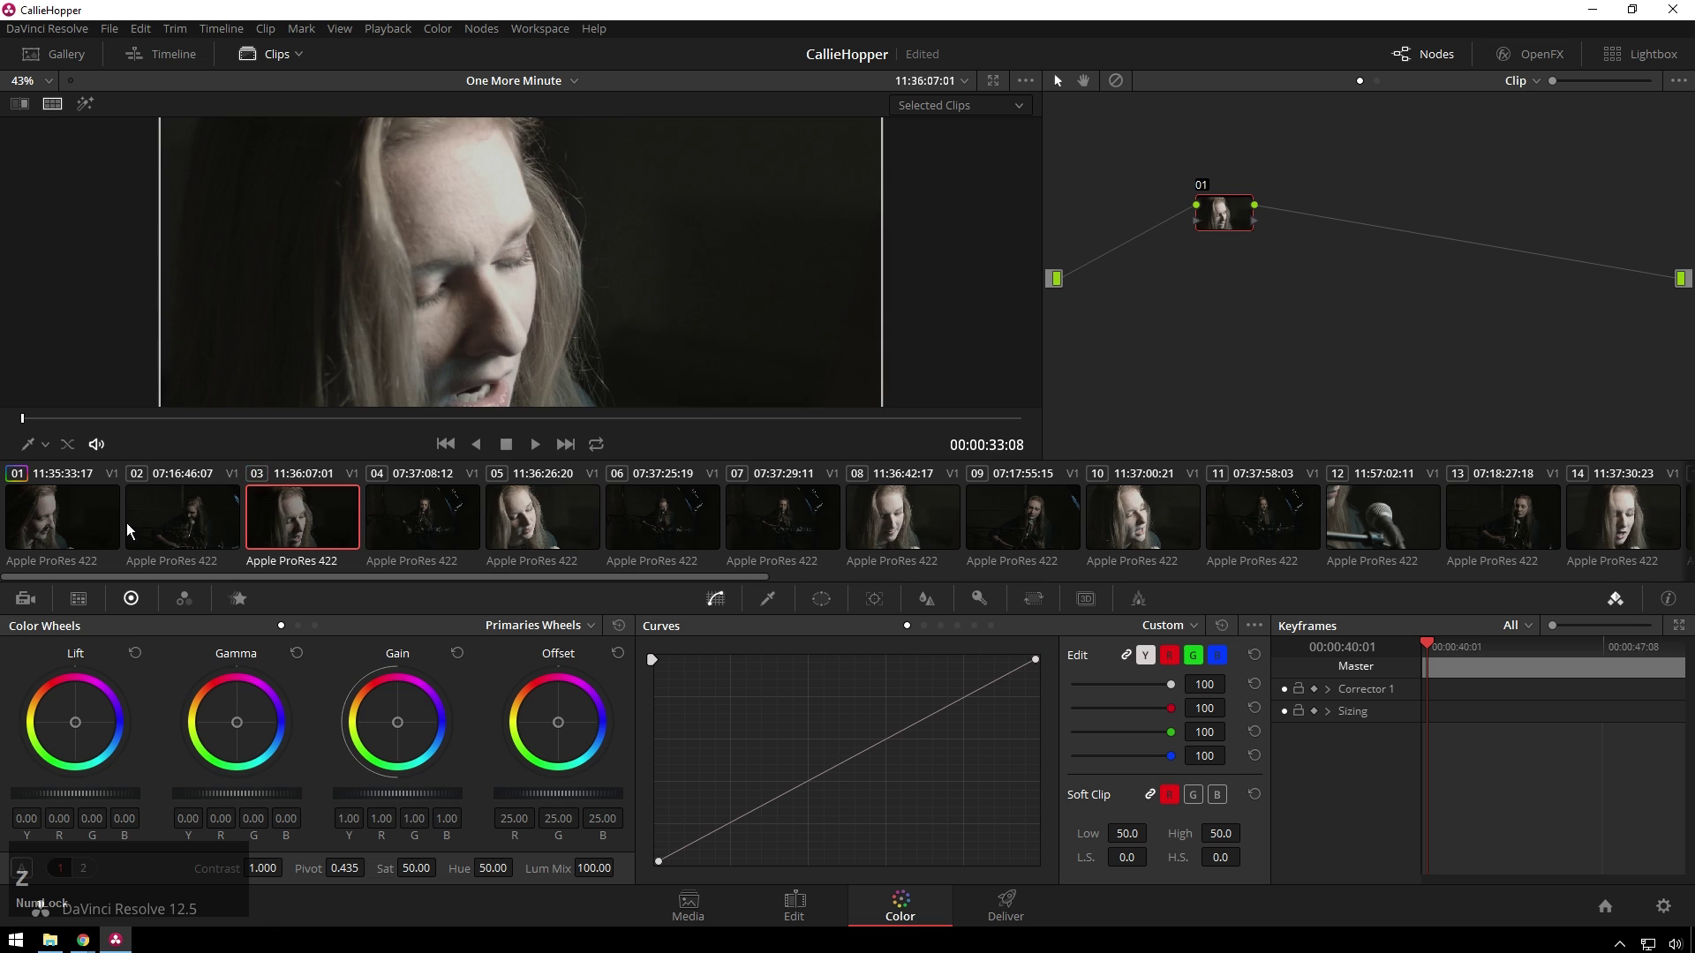
{"action": "left_click", "coordinate": [102, 526]}
Step: Switch clip 01 to shared remote grades and adjust the primaries with clip 02 selected
{"action": "right_click", "coordinate": [102, 526]}
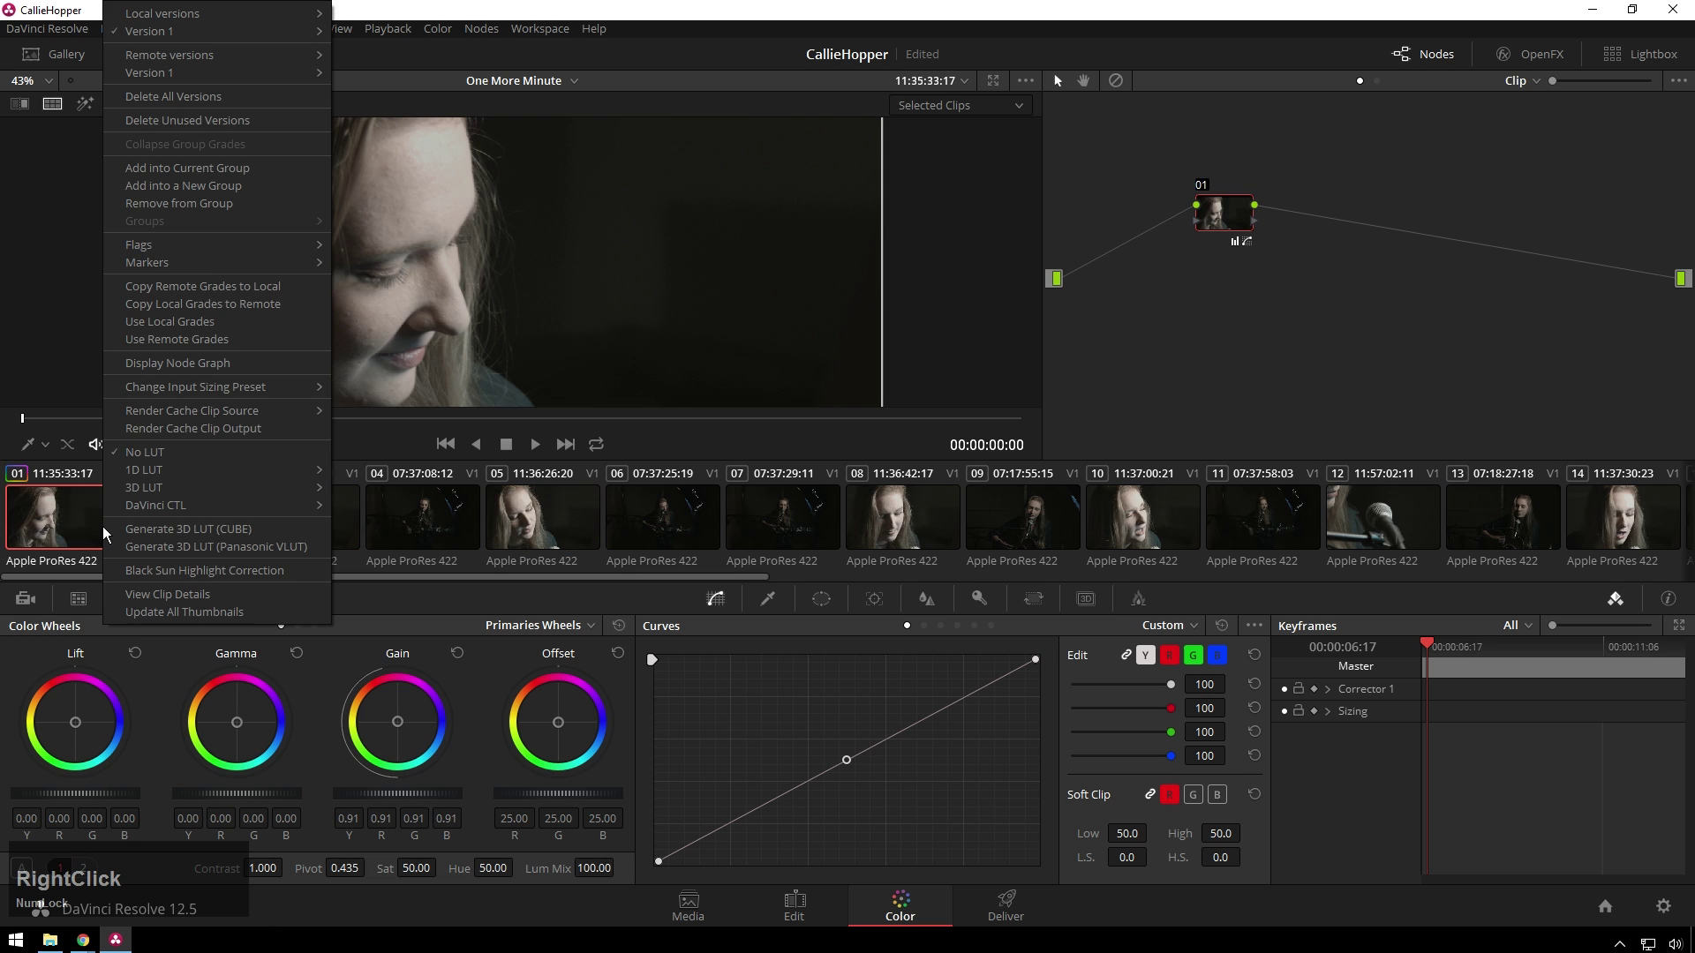
{"action": "left_click", "coordinate": [236, 339]}
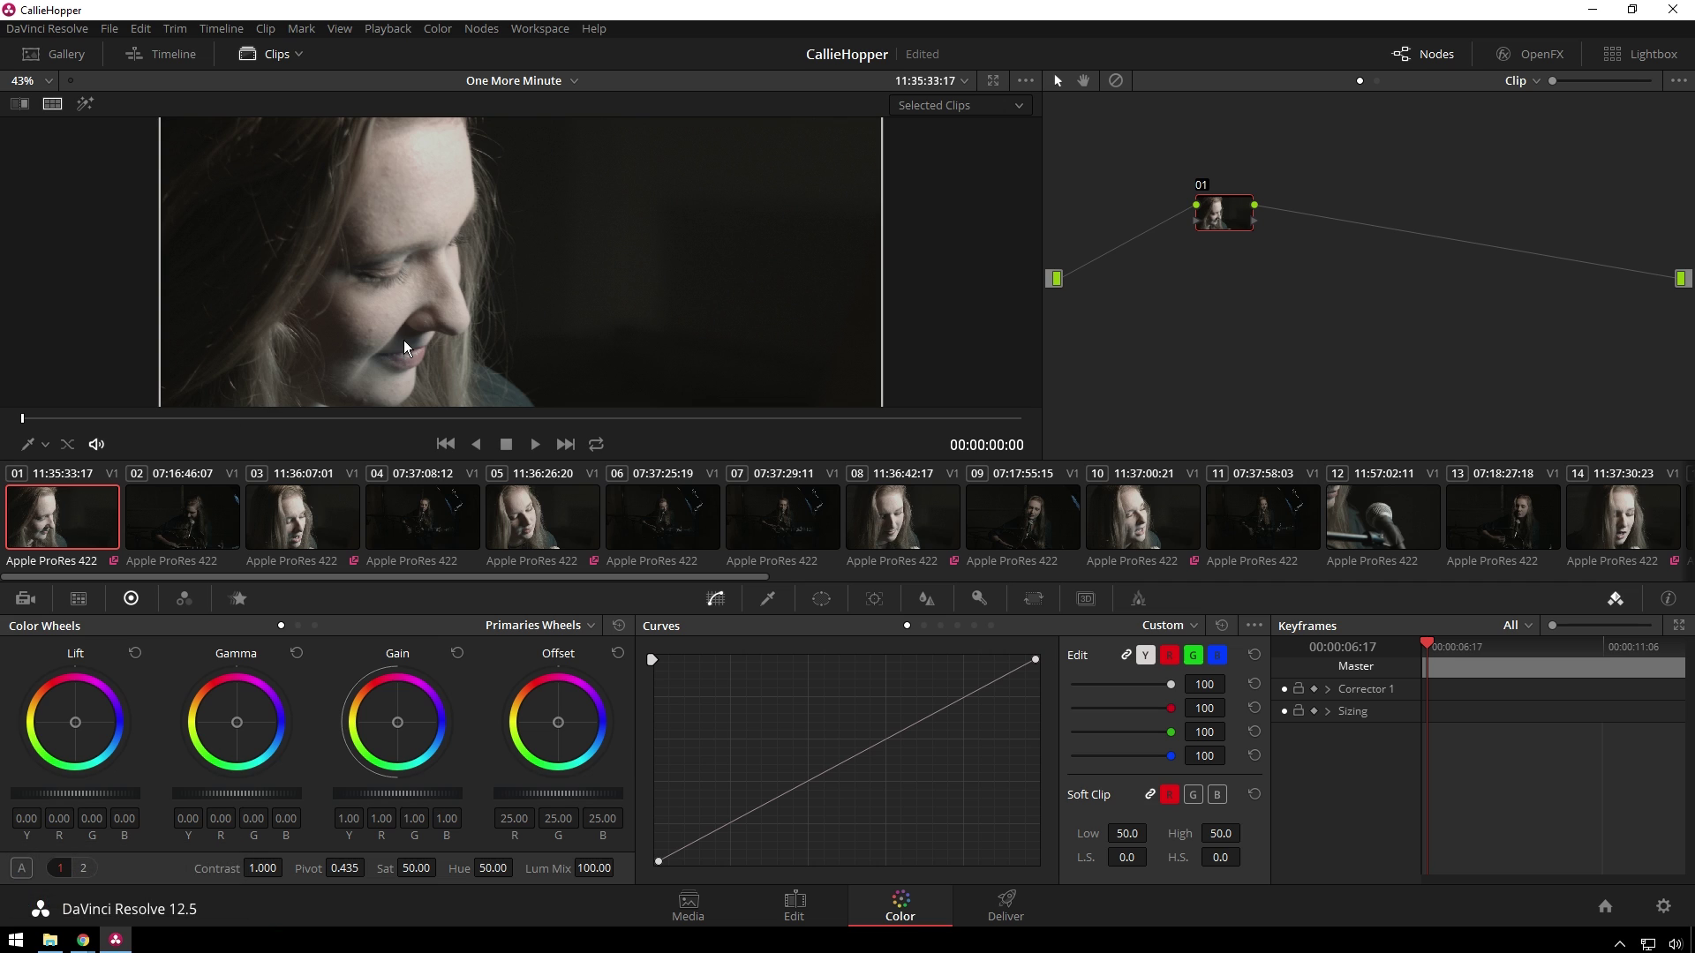
{"action": "left_click", "coordinate": [205, 505], "text": "ctrl"}
{"action": "key", "text": "Num_Lock"}
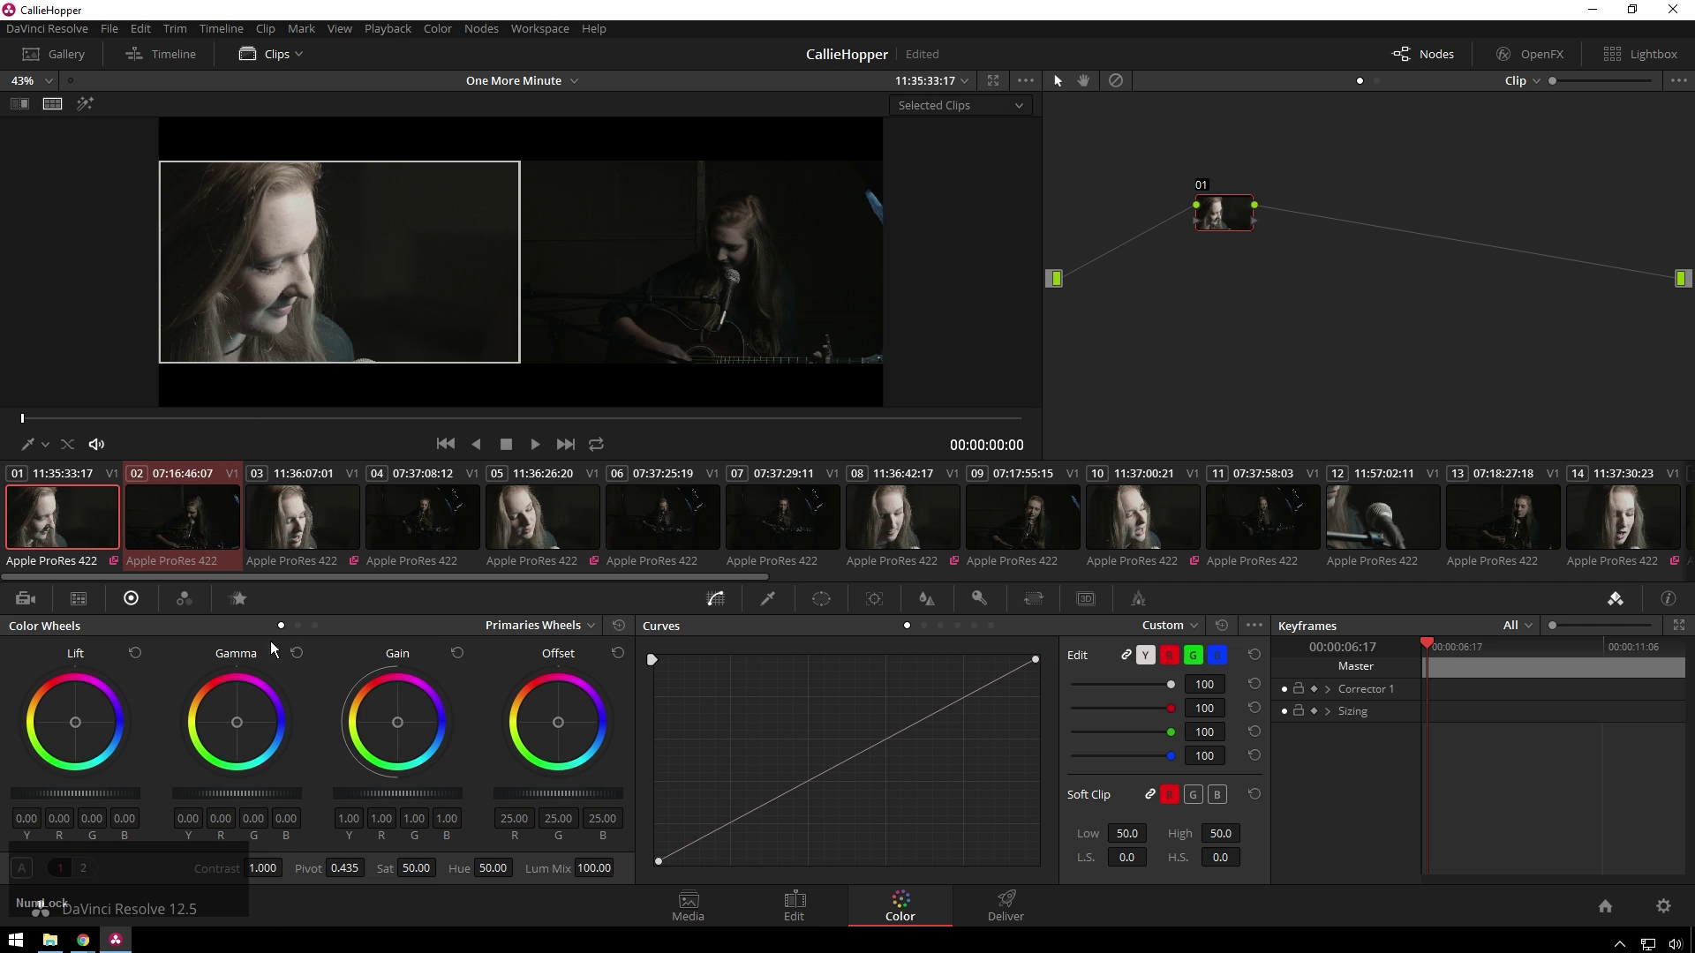
{"action": "scroll", "coordinate": [238, 794], "scroll_direction": "down", "scroll_amount": 5}
{"action": "scroll", "coordinate": [380, 788], "scroll_direction": "down", "scroll_amount": 5}
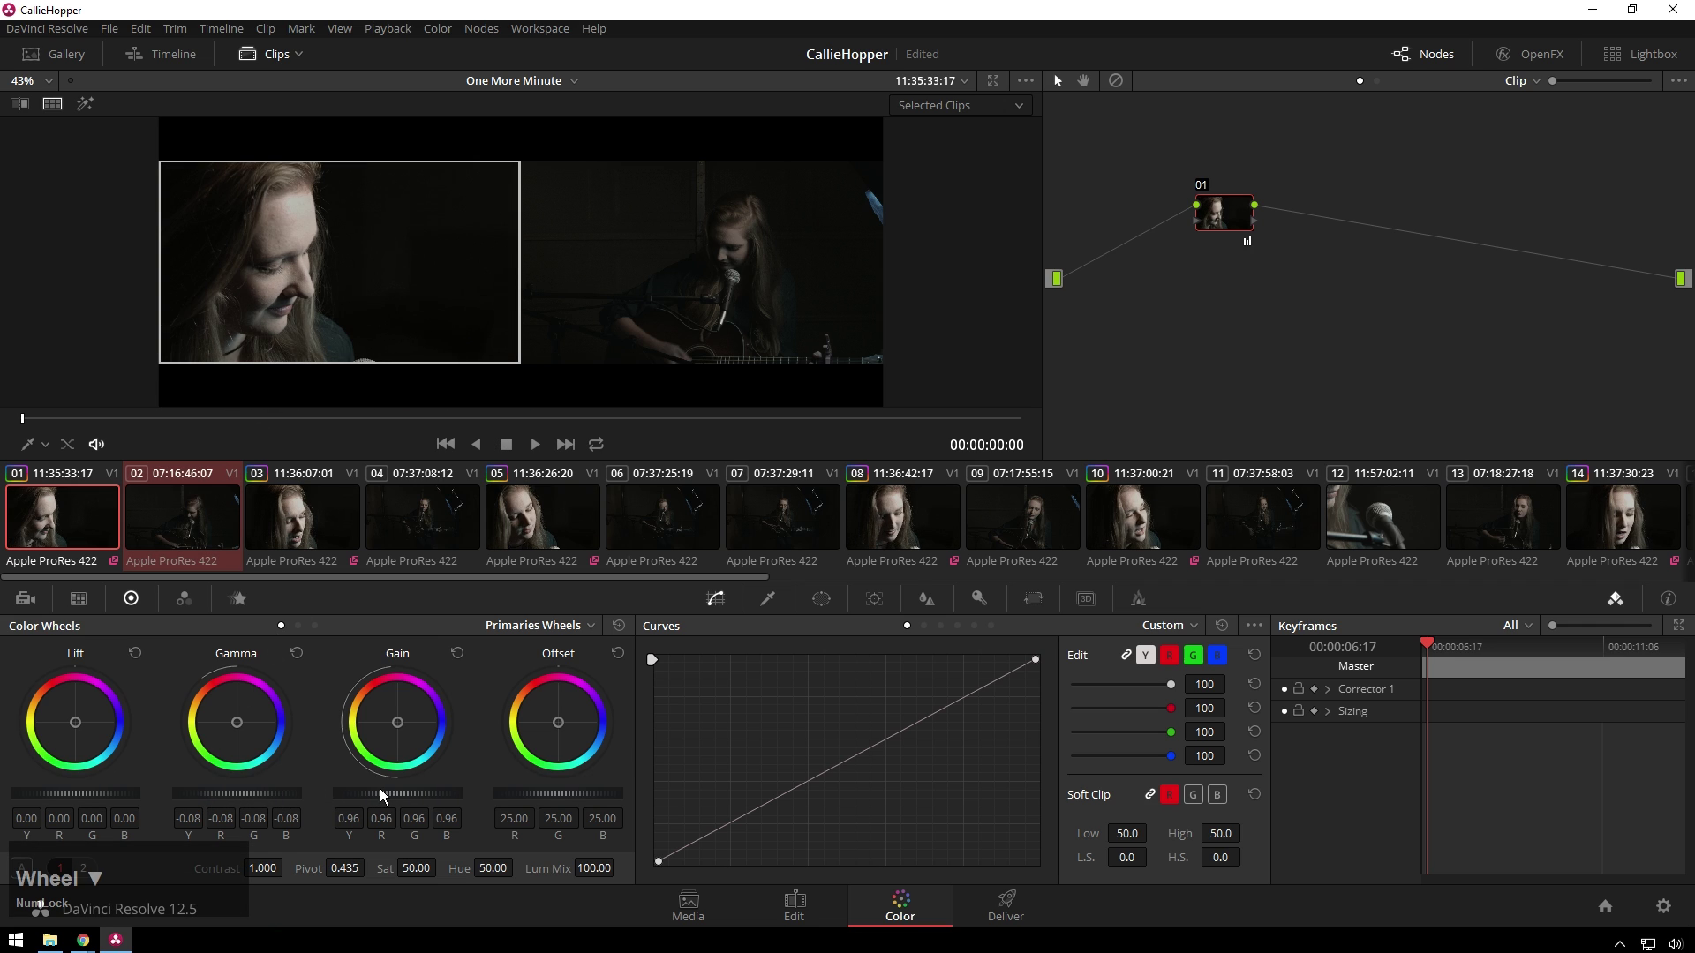
{"action": "scroll", "coordinate": [376, 787], "scroll_direction": "down", "scroll_amount": 4}
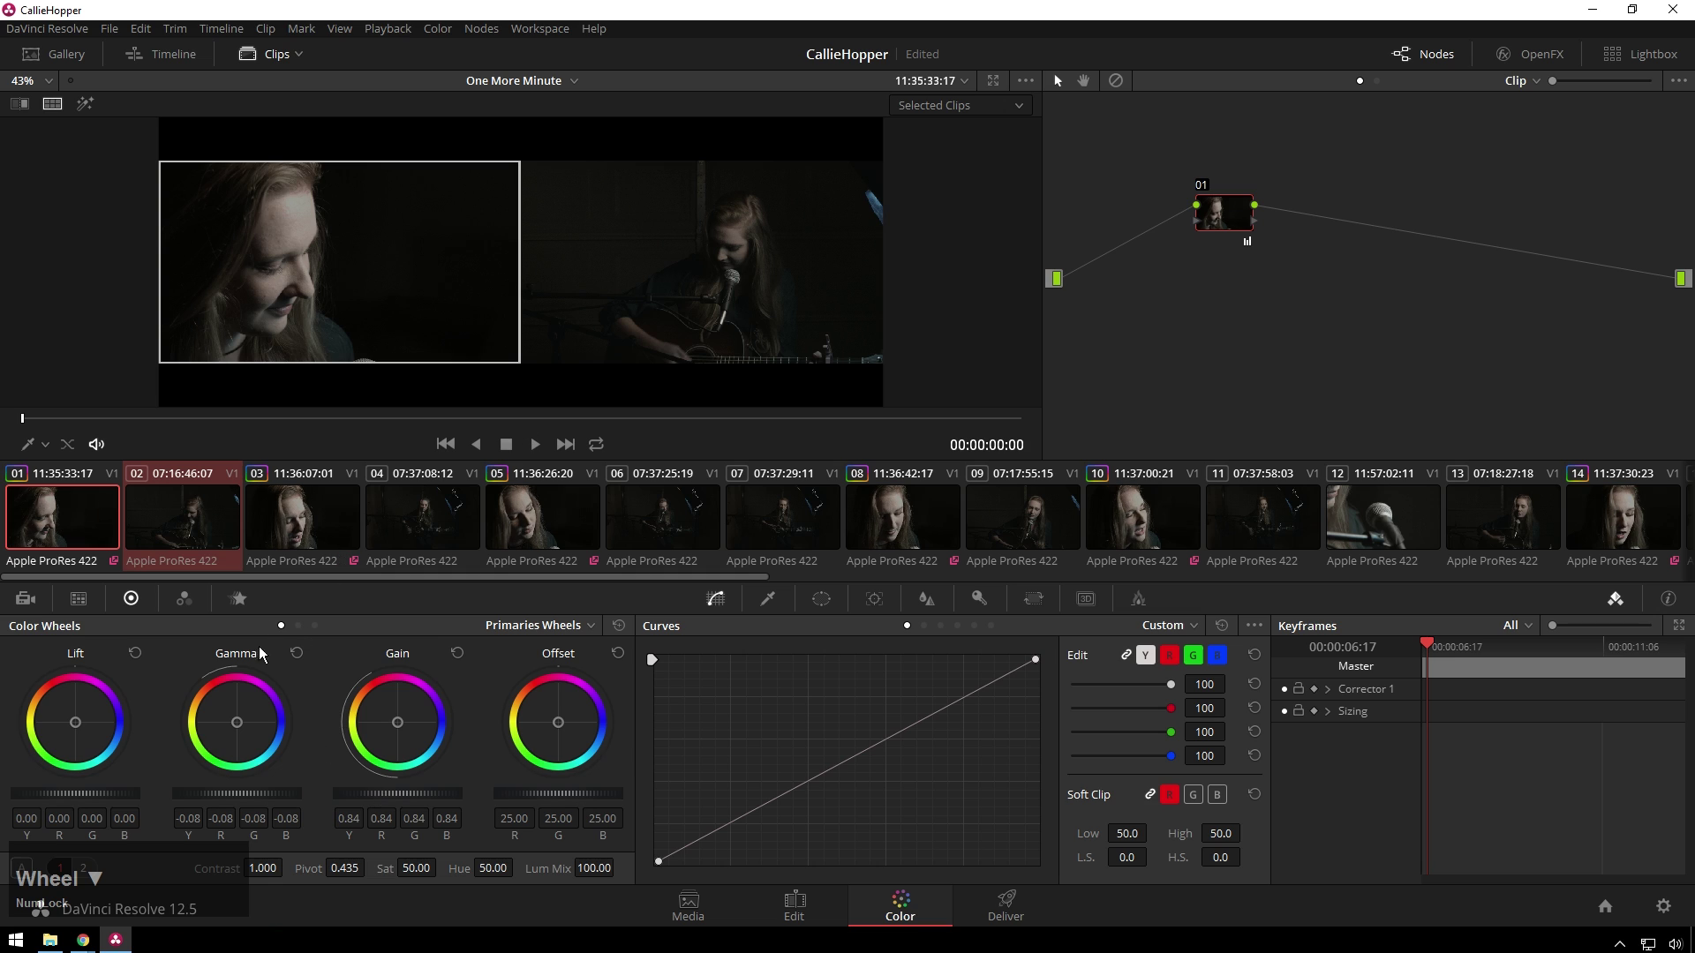
{"action": "scroll", "coordinate": [115, 798], "scroll_direction": "up", "scroll_amount": 2}
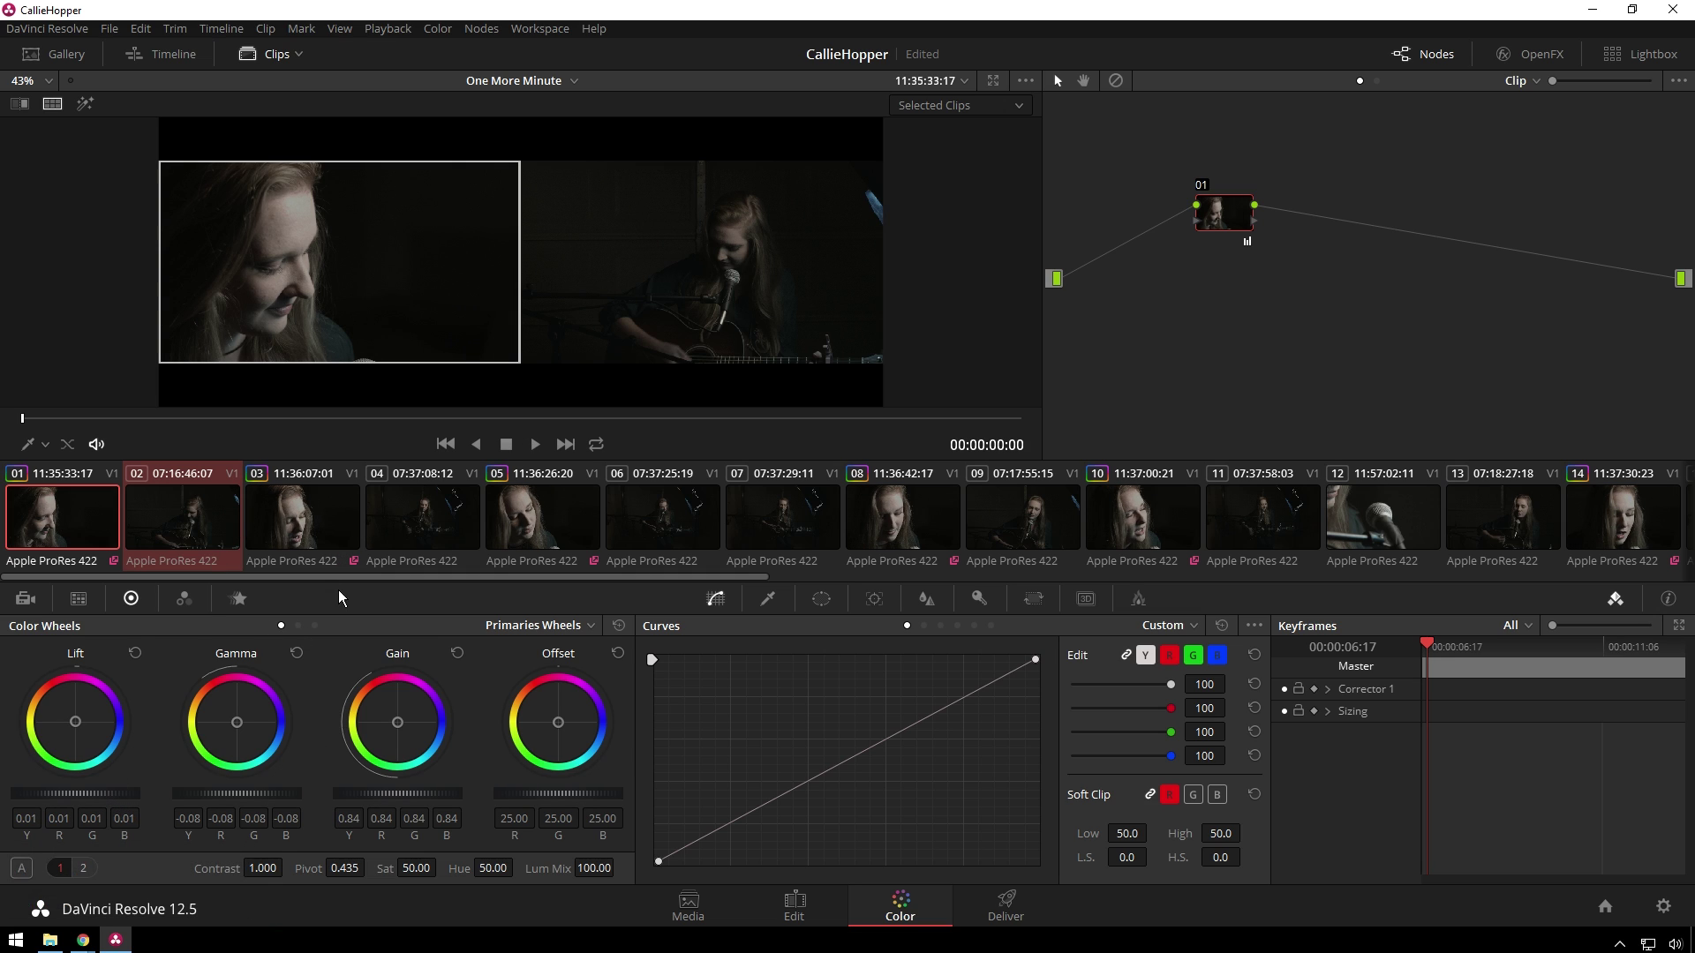
Step: Check clips 03 and 05, then lower clip 05's blue curve highlights to warm it
{"action": "left_click", "coordinate": [314, 532]}
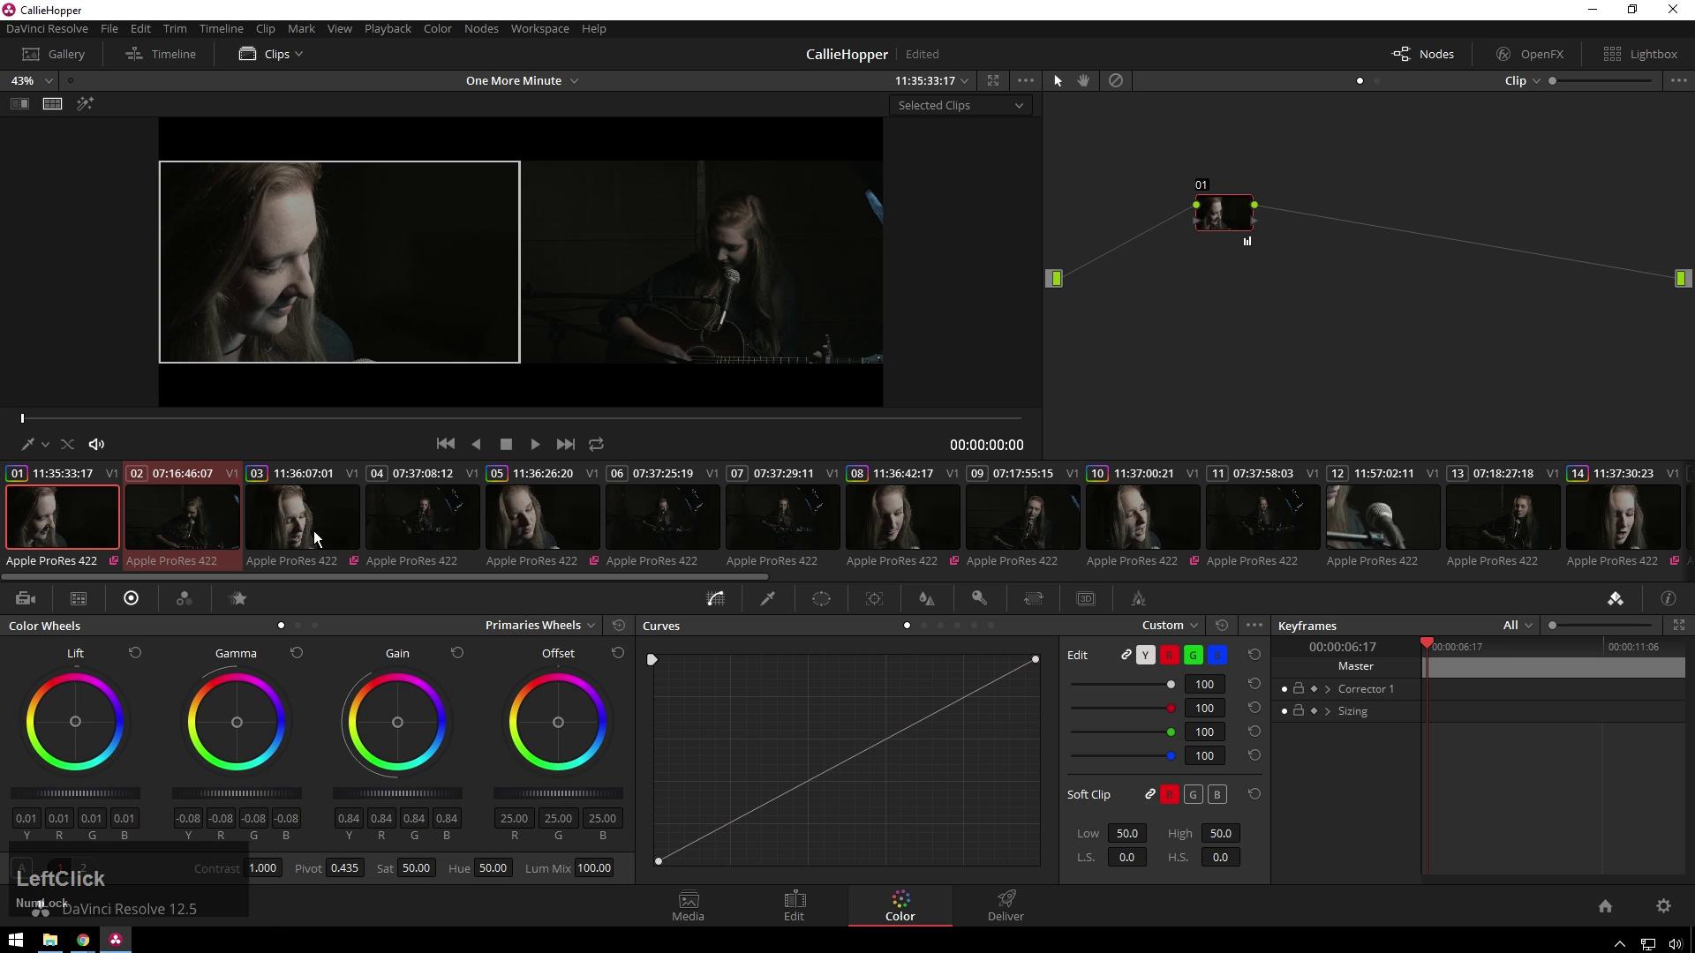
{"action": "left_click", "coordinate": [558, 535]}
{"action": "scroll", "coordinate": [618, 336], "scroll_direction": "down", "scroll_amount": 3}
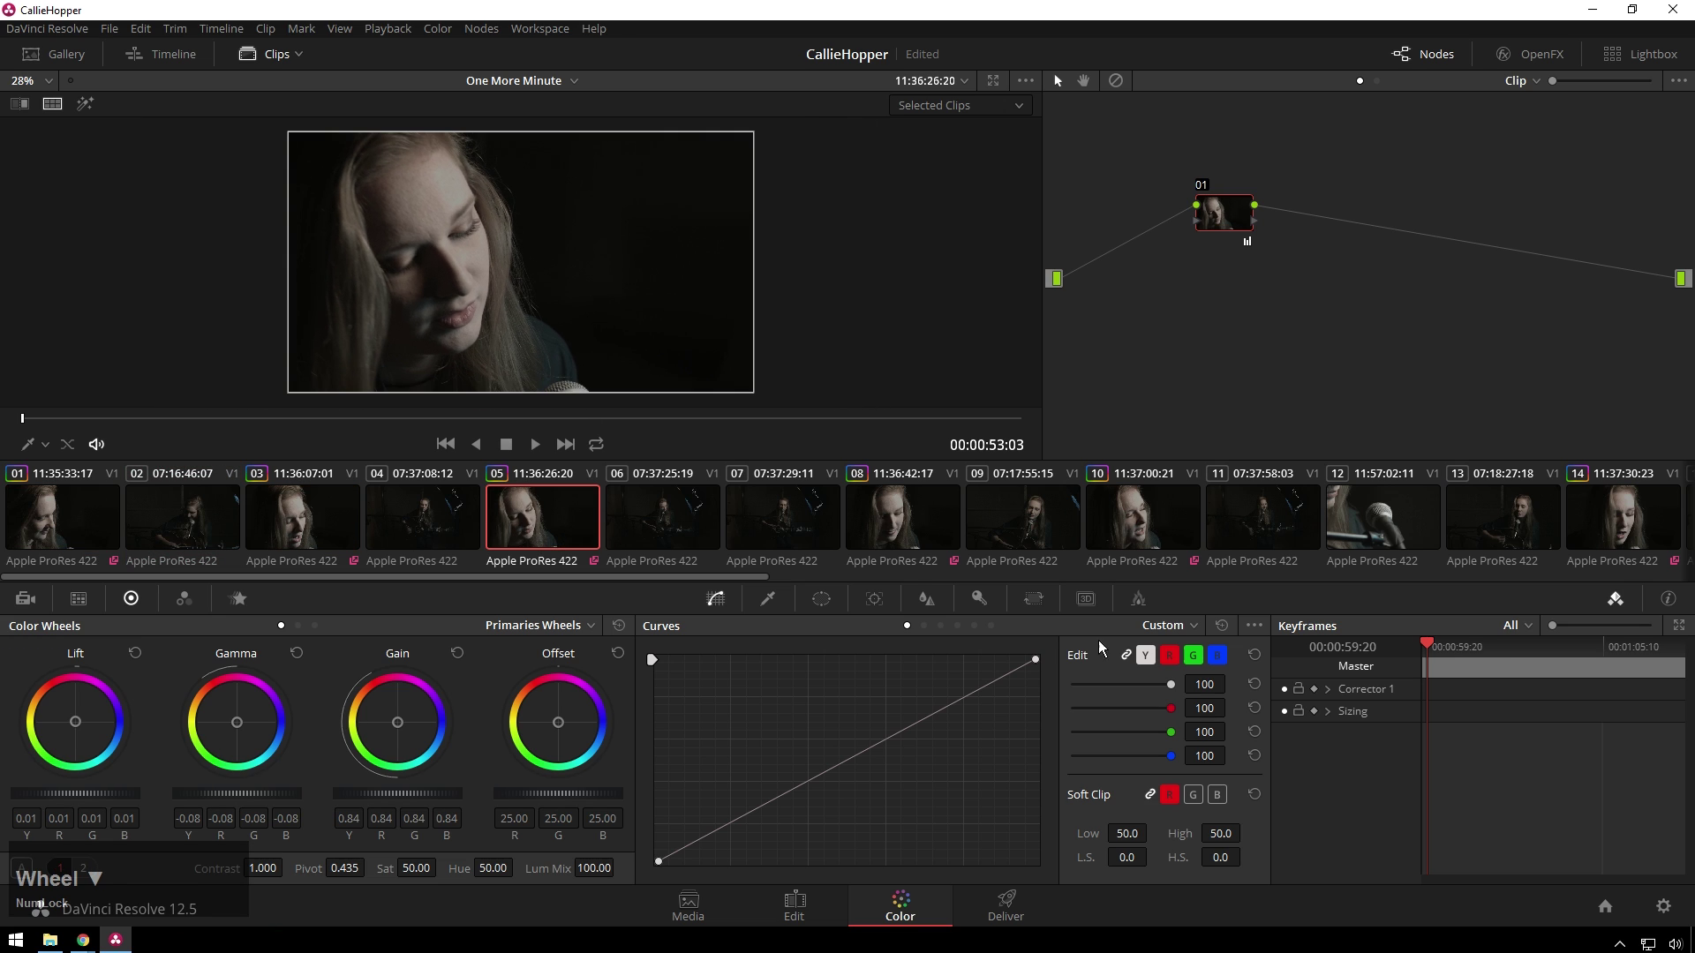
{"action": "left_click", "coordinate": [1216, 655]}
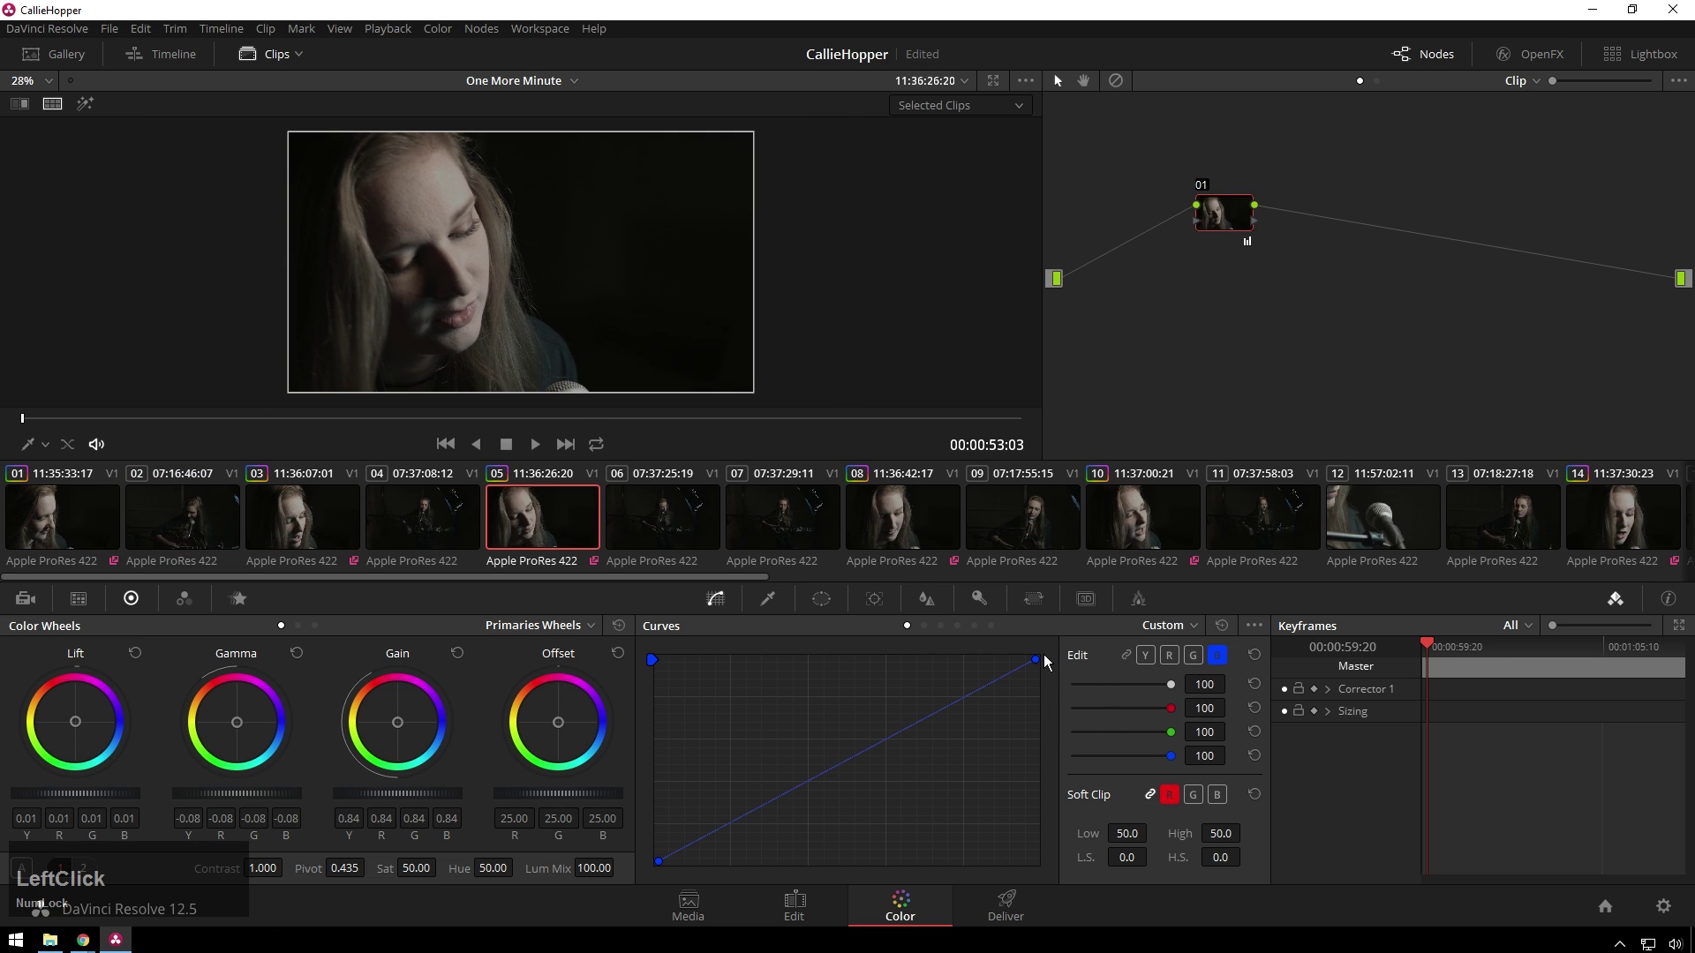
{"action": "left_click_drag", "start_coordinate": [1043, 655], "coordinate": [1037, 689]}
{"action": "left_click_drag", "start_coordinate": [659, 860], "coordinate": [644, 850]}
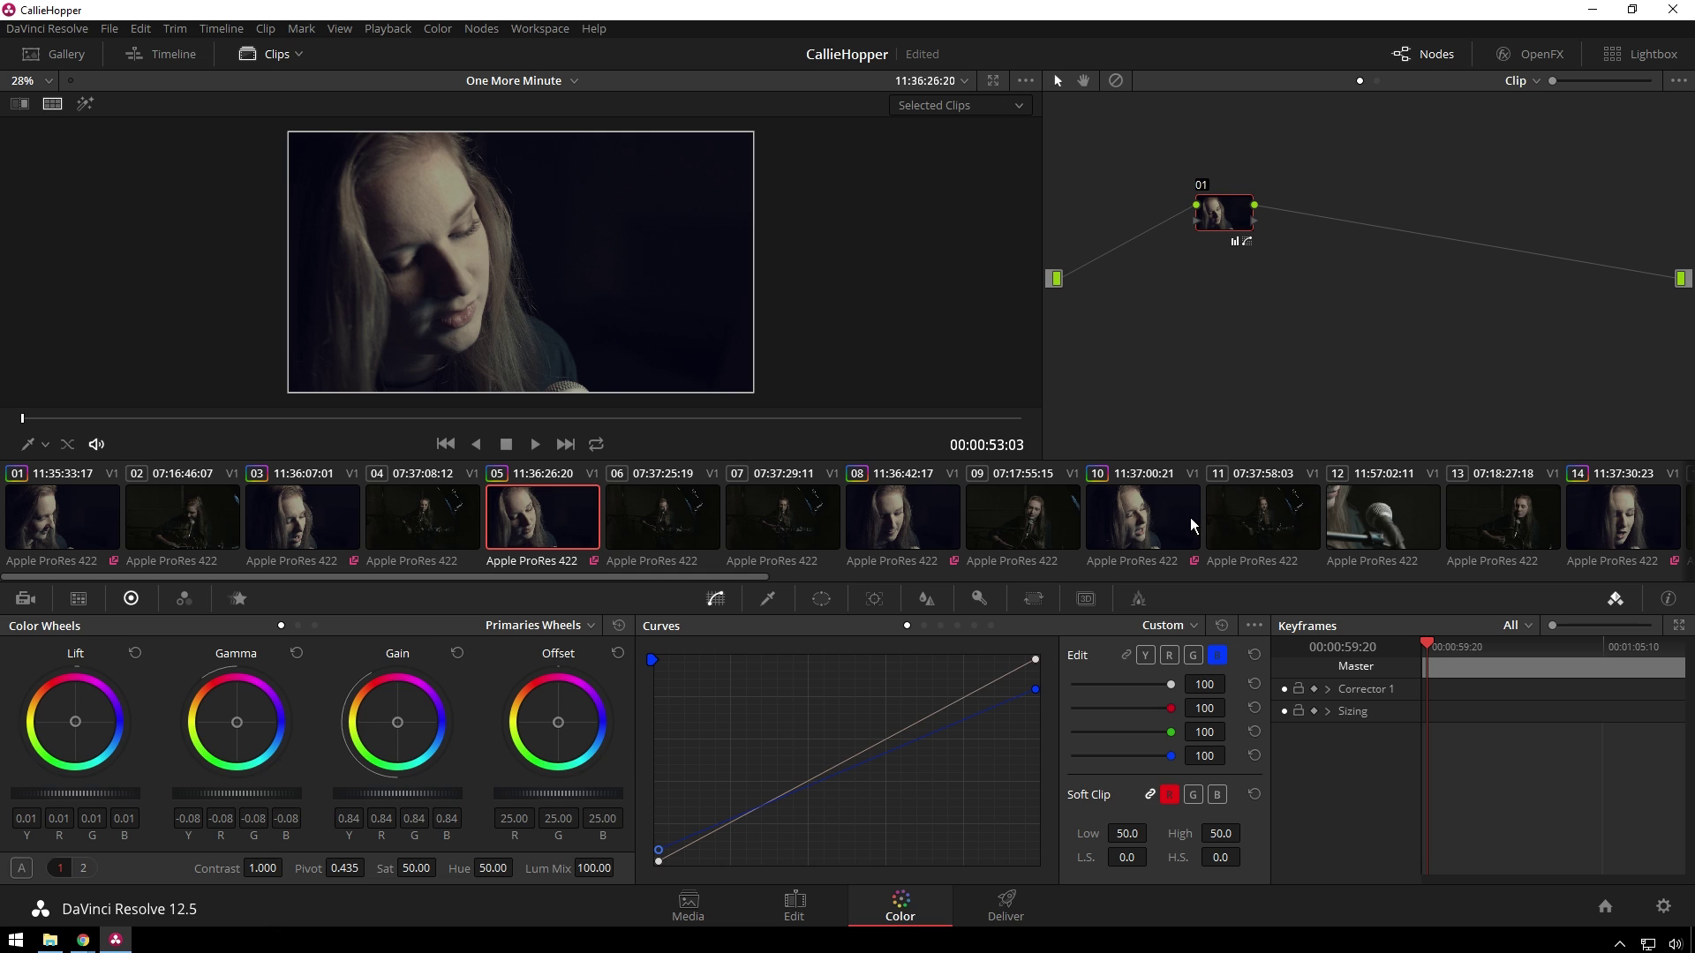
Step: Reset clip 05's curves, copy its remote grade to local, and raise blue shadows for a cool tint
{"action": "left_click", "coordinate": [1220, 625]}
{"action": "right_click", "coordinate": [574, 499]}
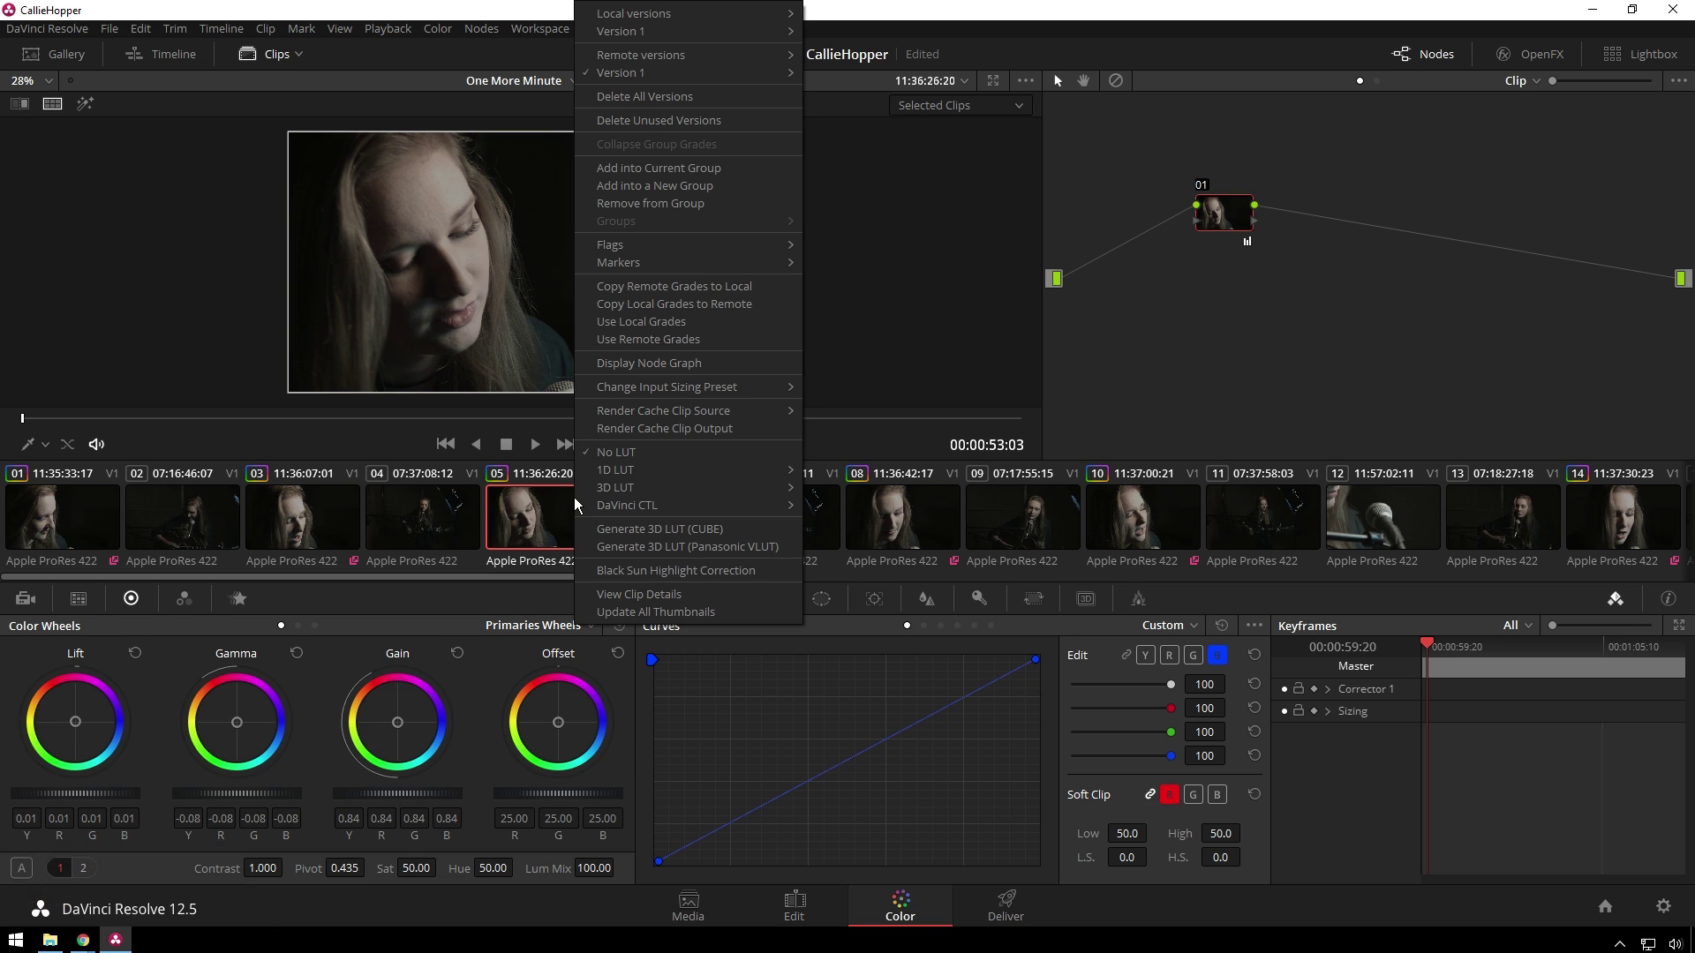
{"action": "left_click", "coordinate": [716, 288]}
{"action": "left_click_drag", "start_coordinate": [1027, 645], "coordinate": [1050, 698]}
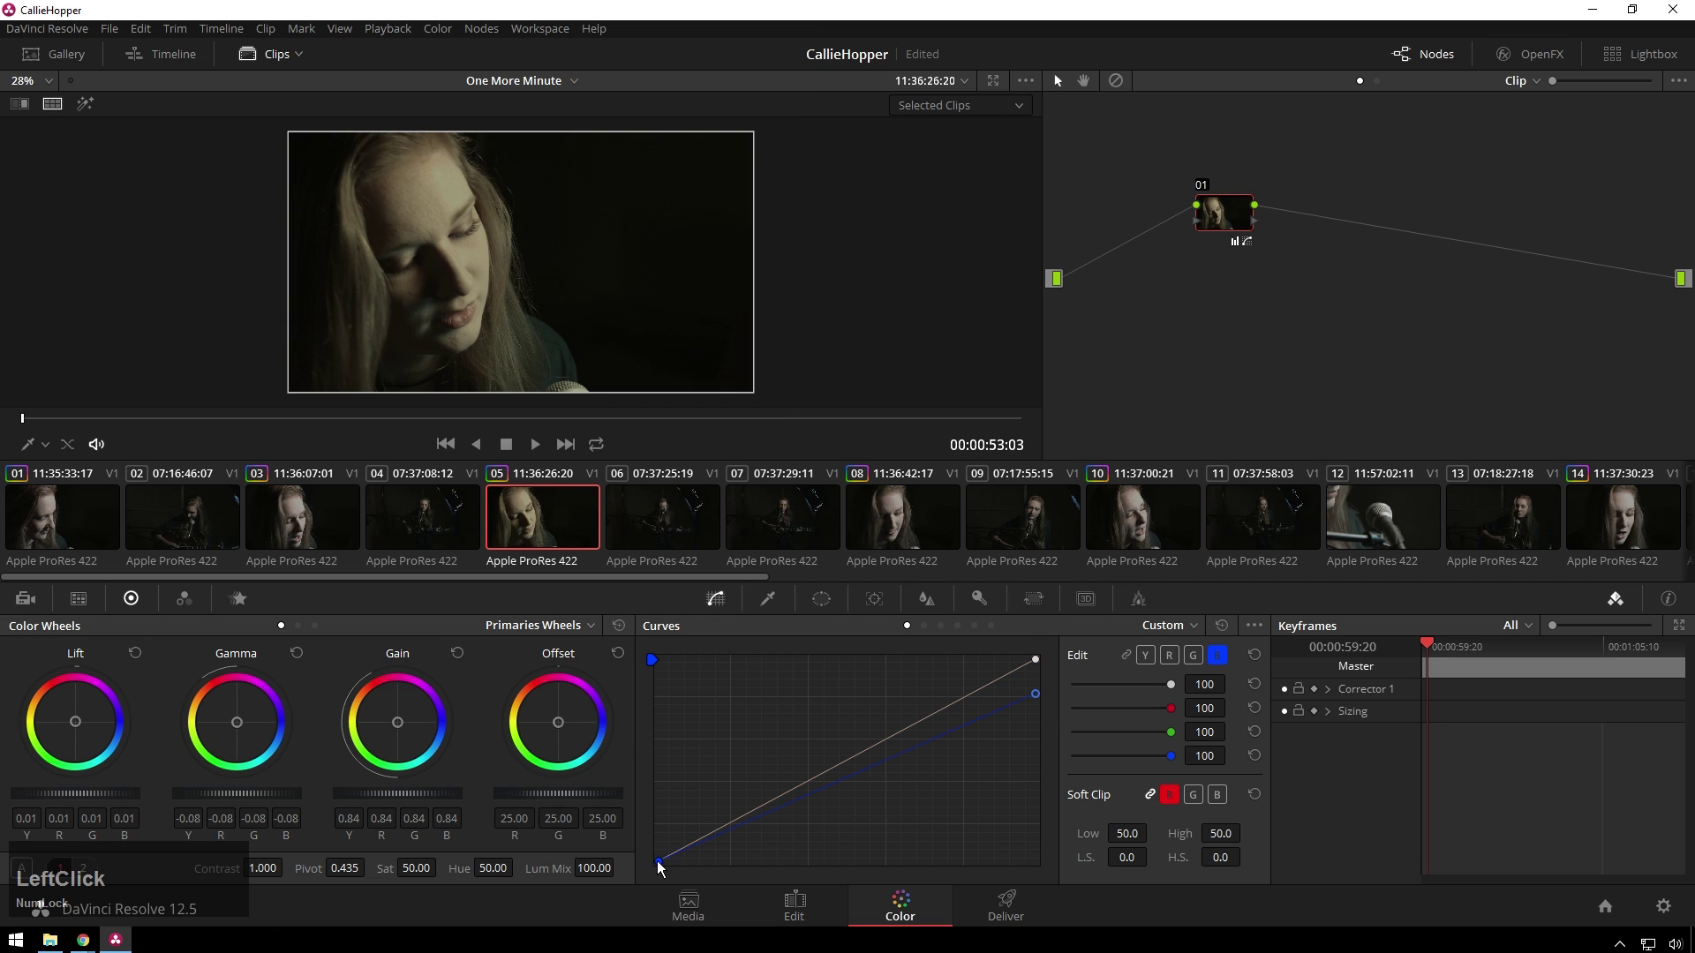
{"action": "left_click_drag", "start_coordinate": [658, 863], "coordinate": [659, 805]}
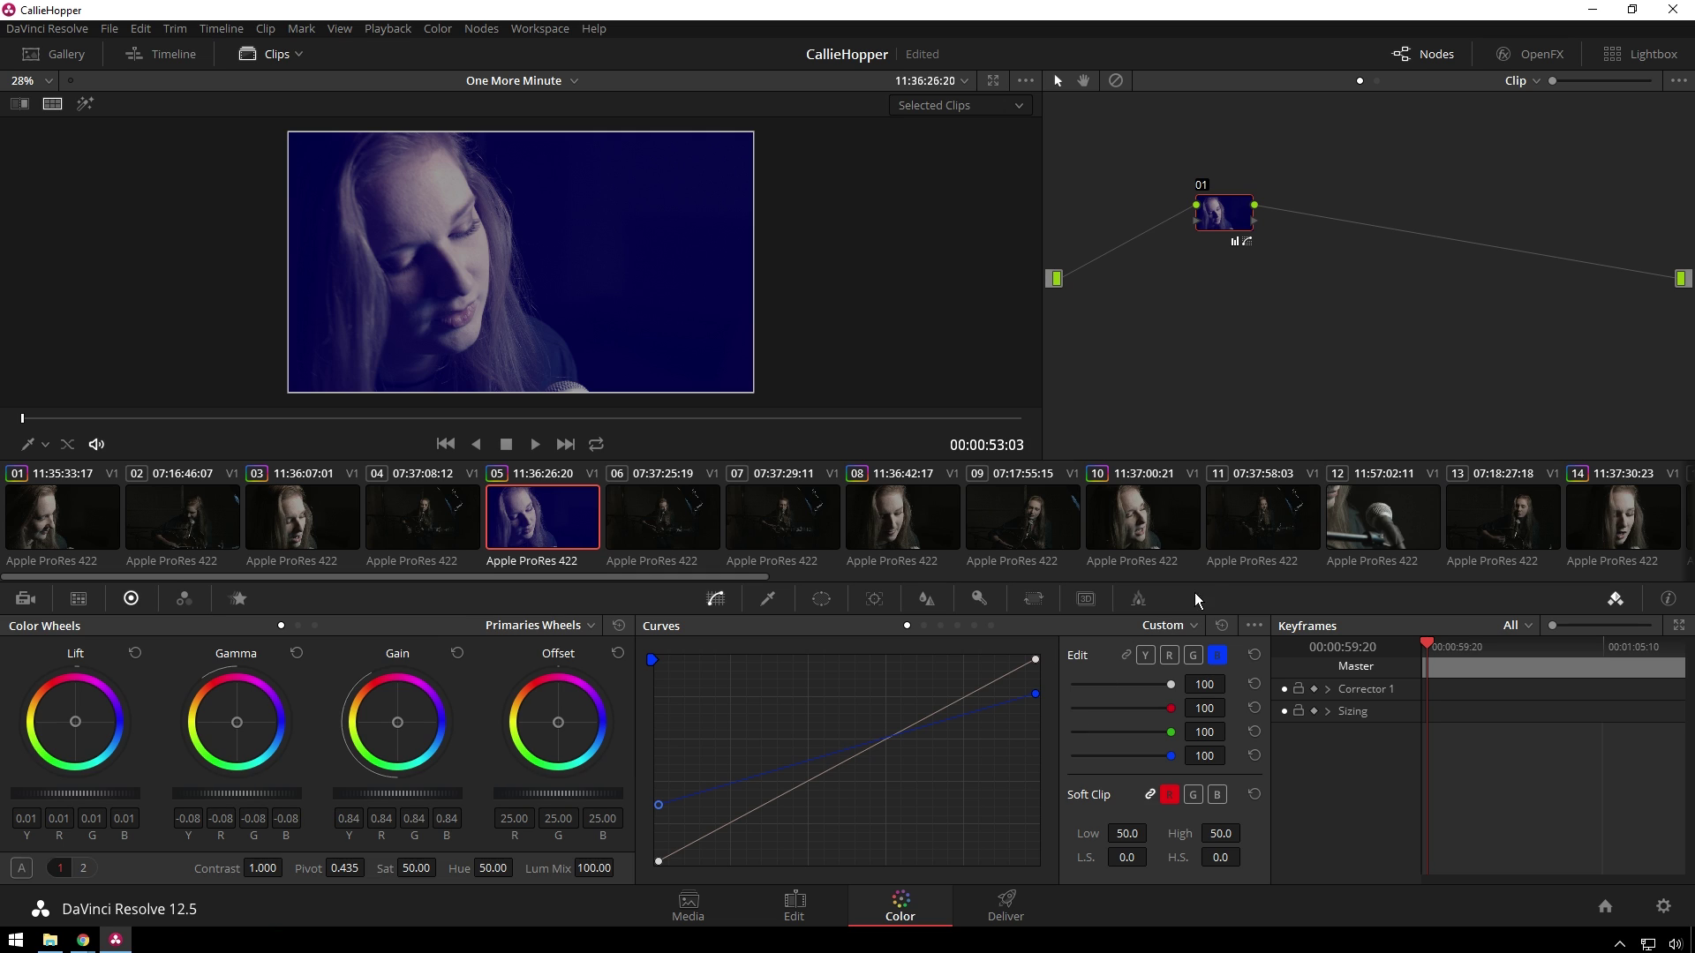
Step: Reset clip 05's curves so the blue curve returns to a straight line
{"action": "left_click", "coordinate": [1223, 625]}
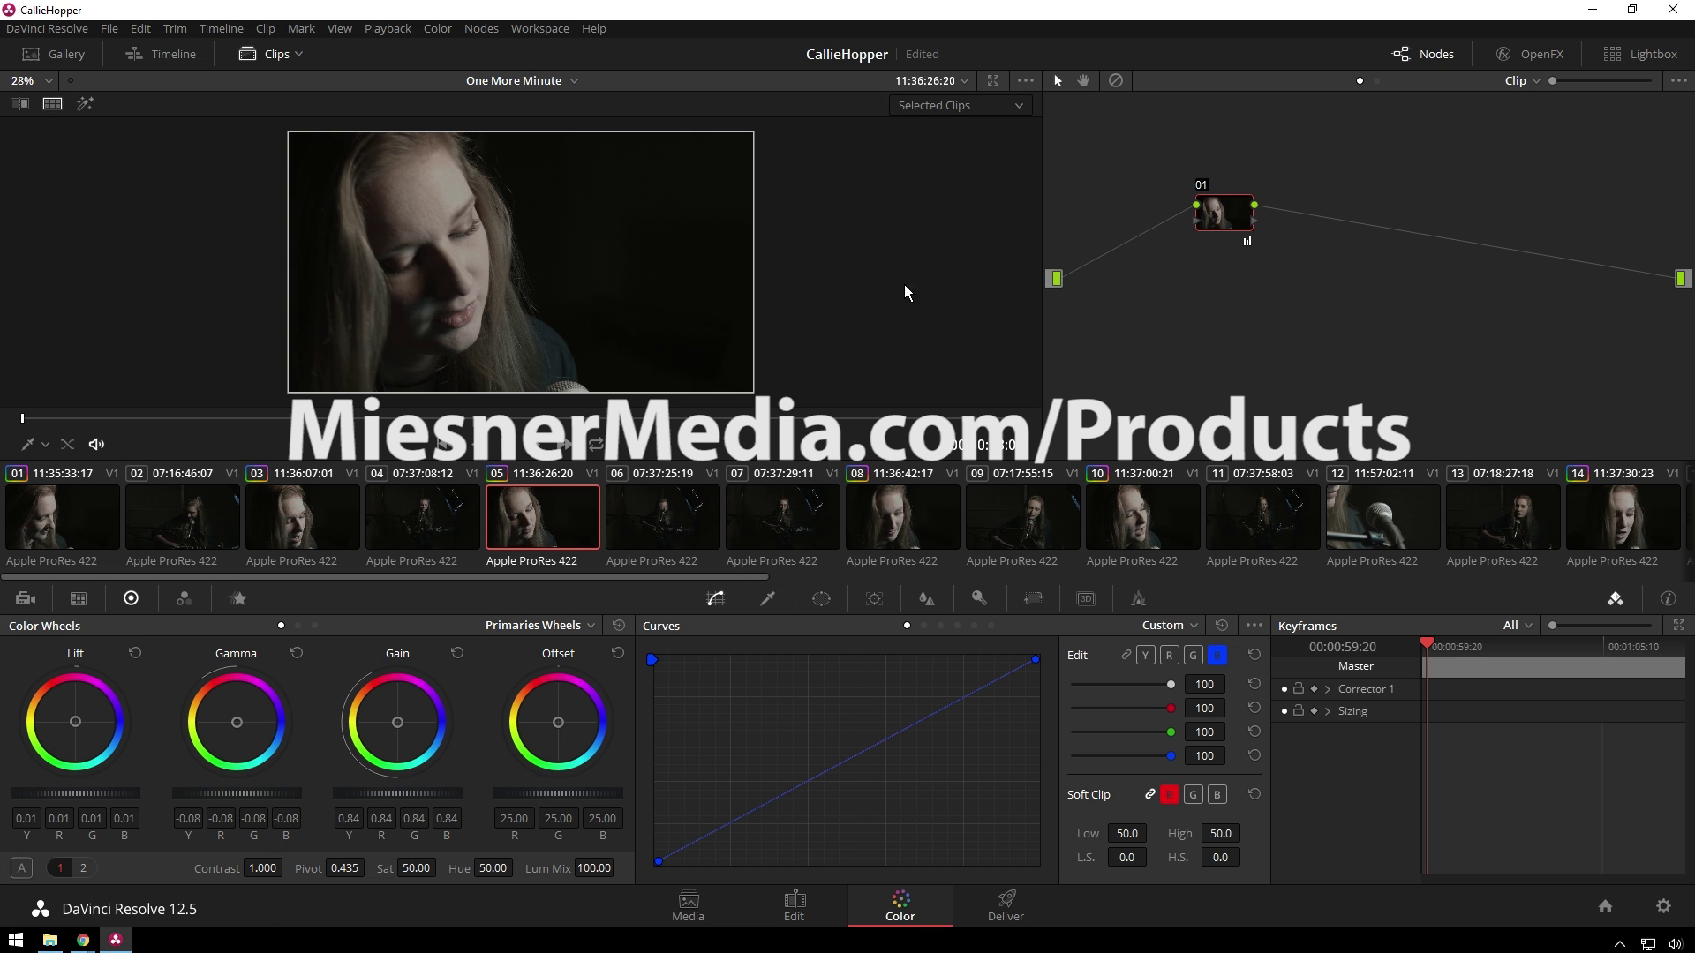
Step: Apply the Abberation still from the Carnival Tut gallery album to clip 07
{"action": "left_click", "coordinate": [813, 512]}
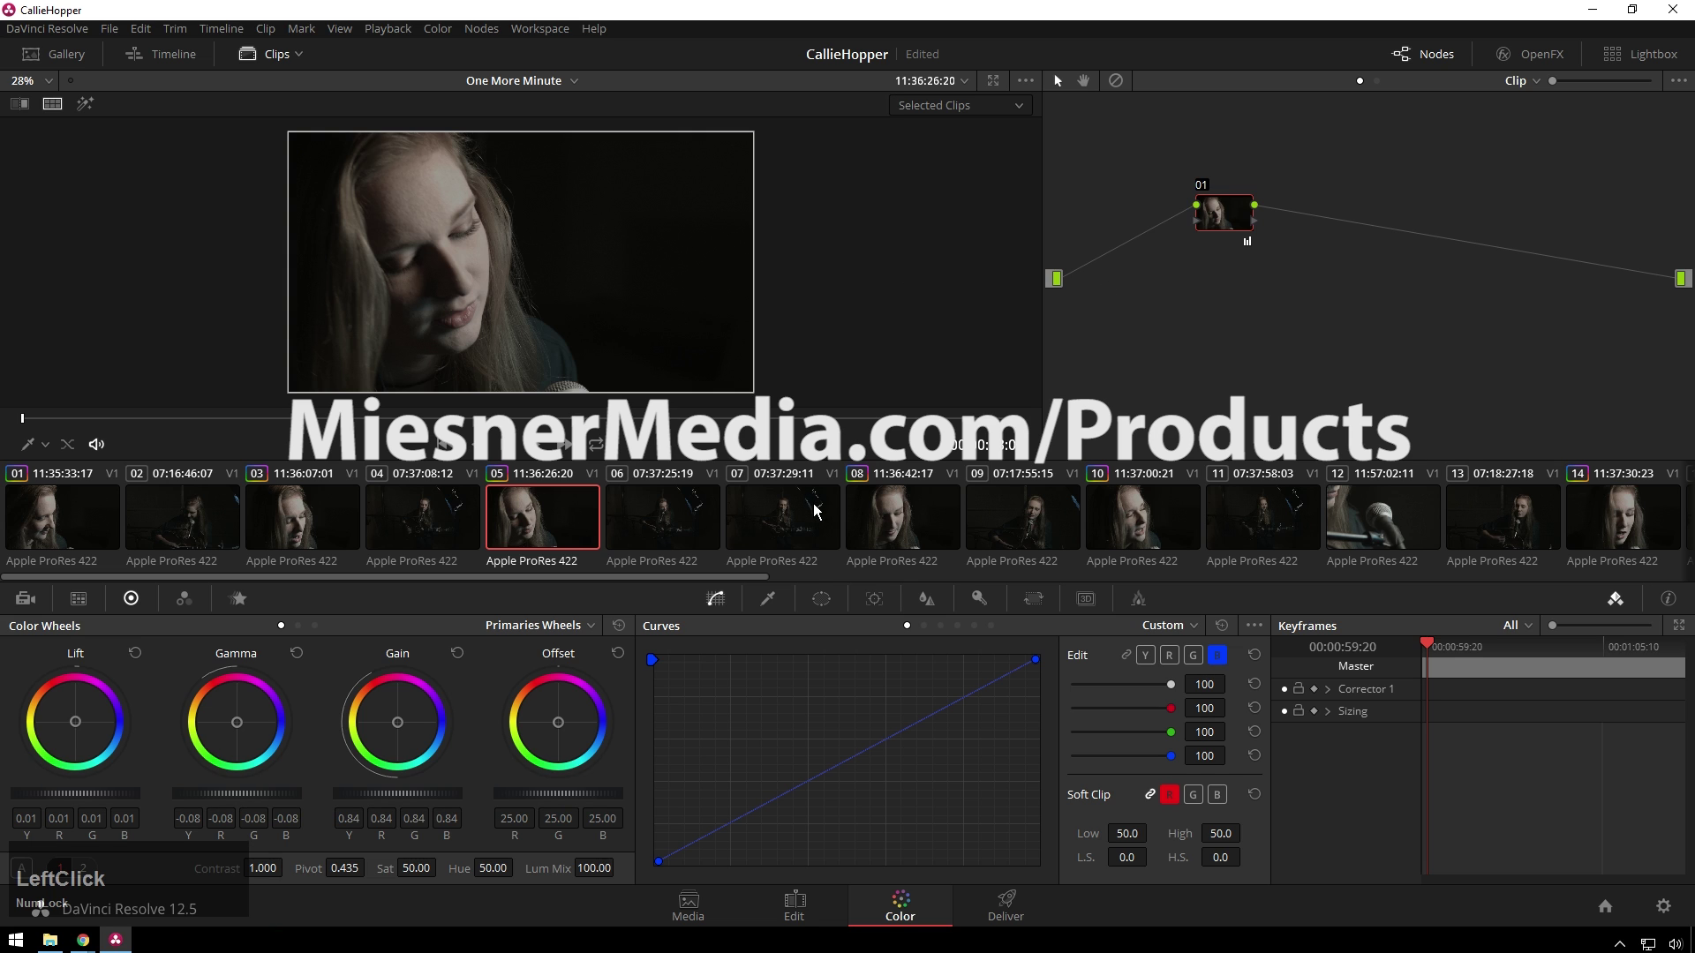
{"action": "left_click", "coordinate": [58, 53]}
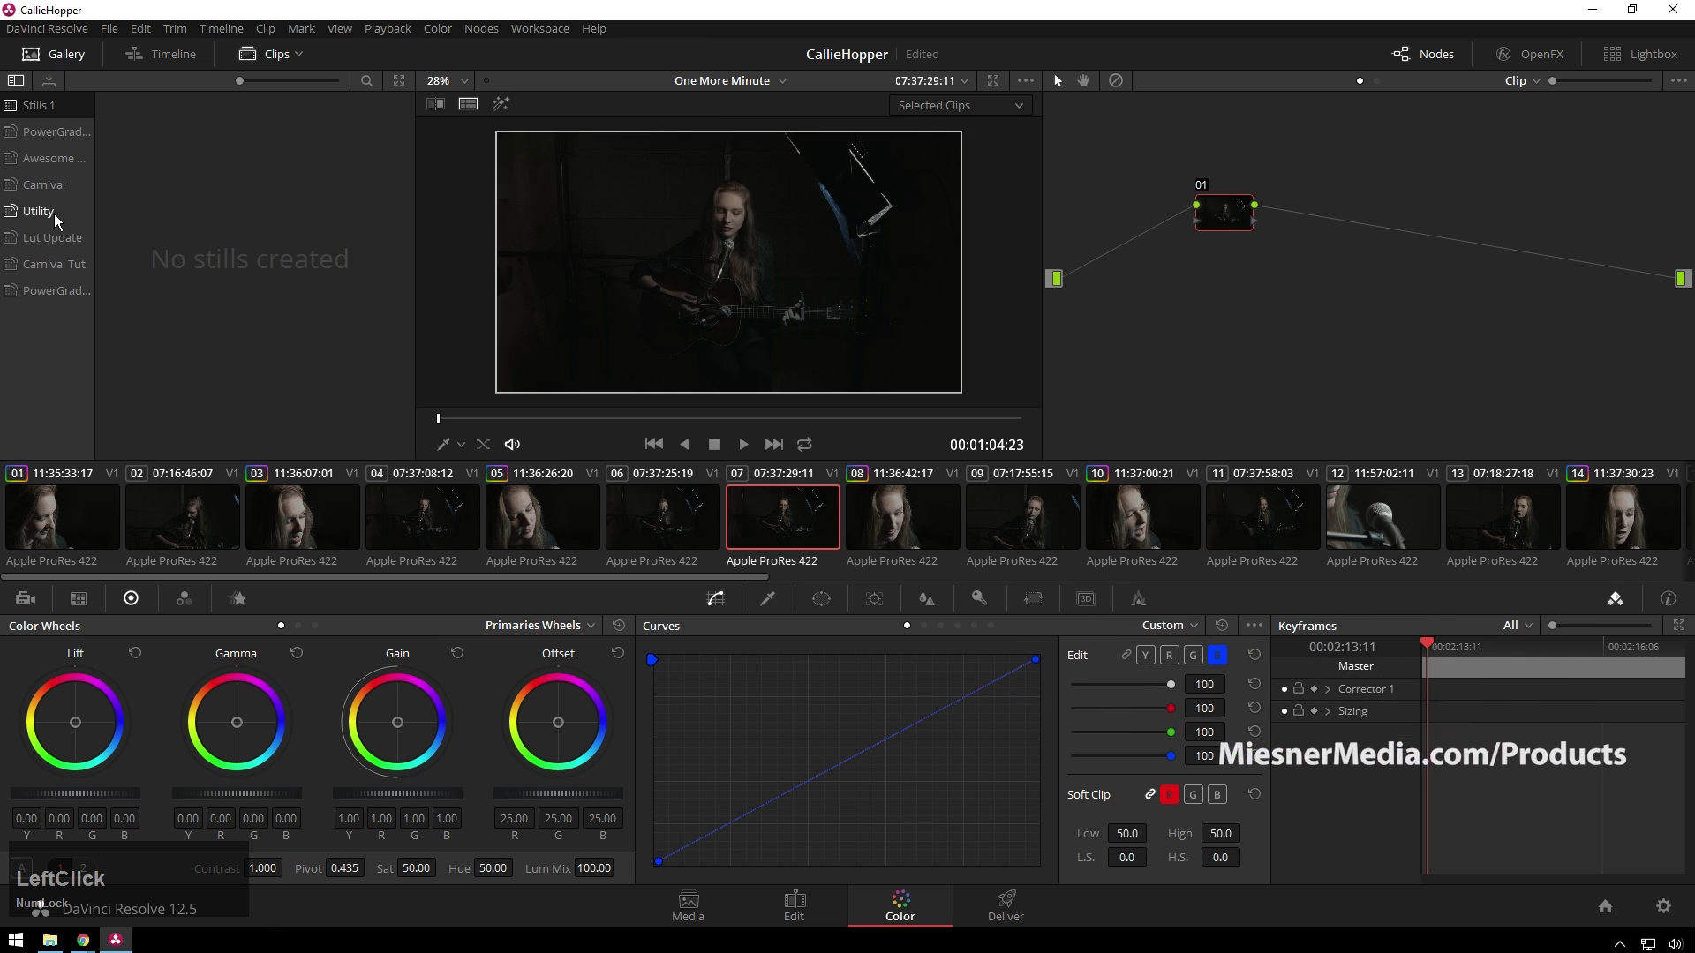
{"action": "left_click", "coordinate": [62, 268]}
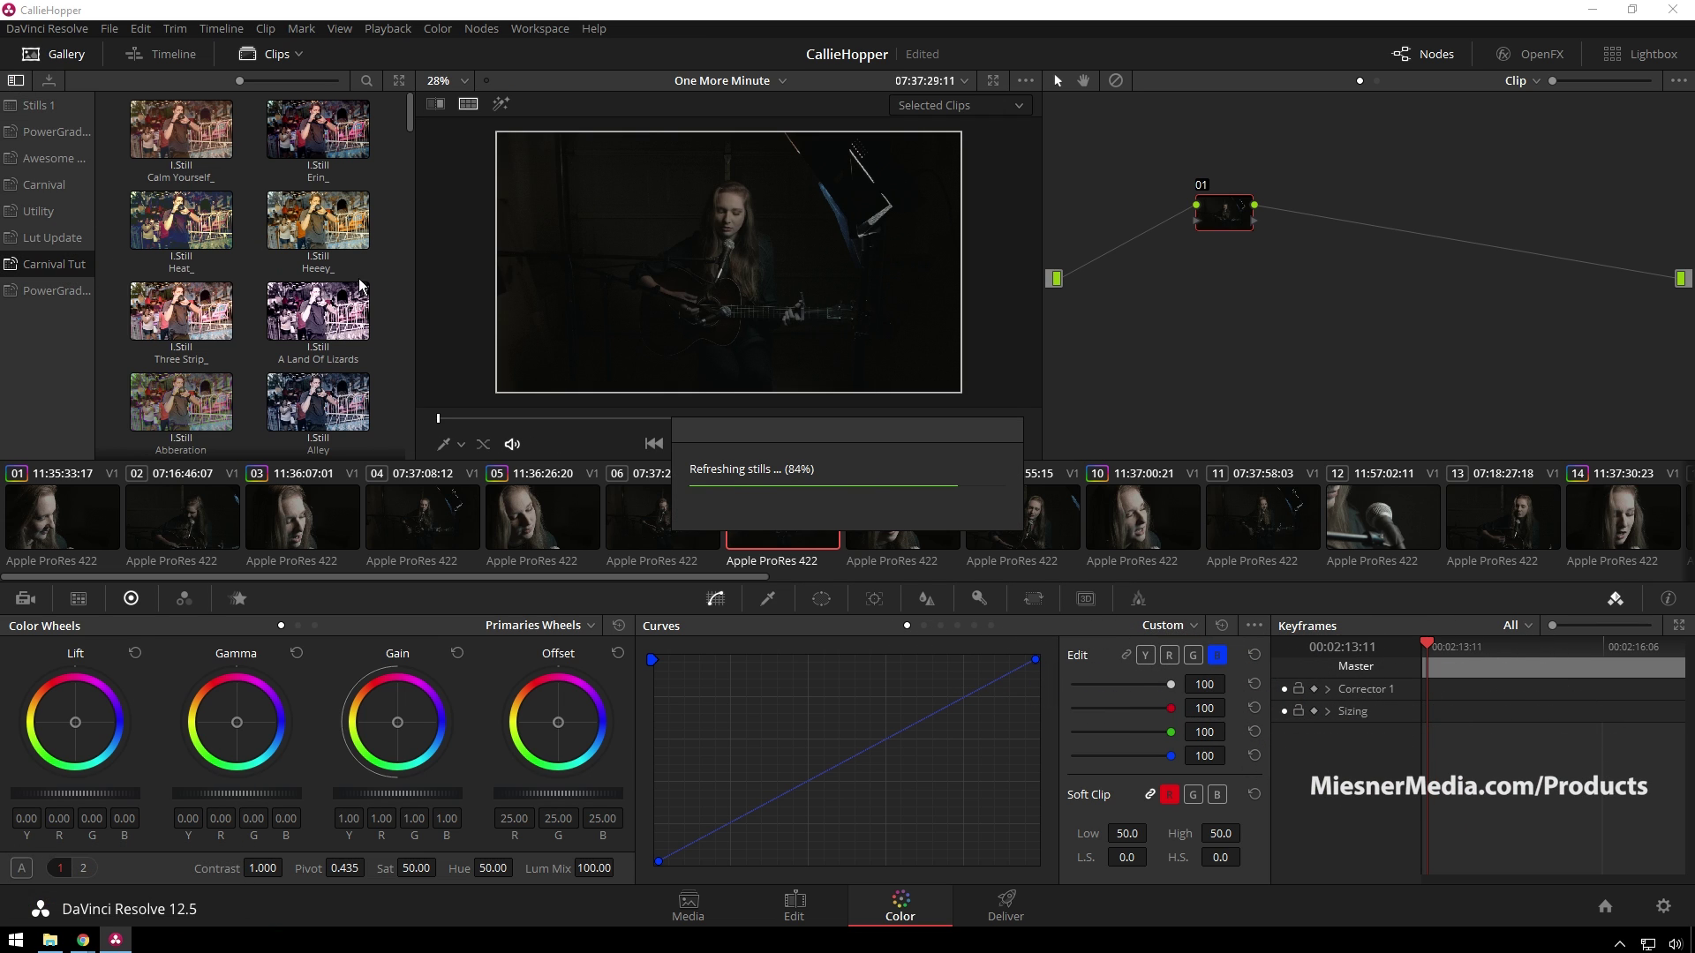
{"action": "scroll", "coordinate": [340, 270], "scroll_direction": "down", "scroll_amount": 1}
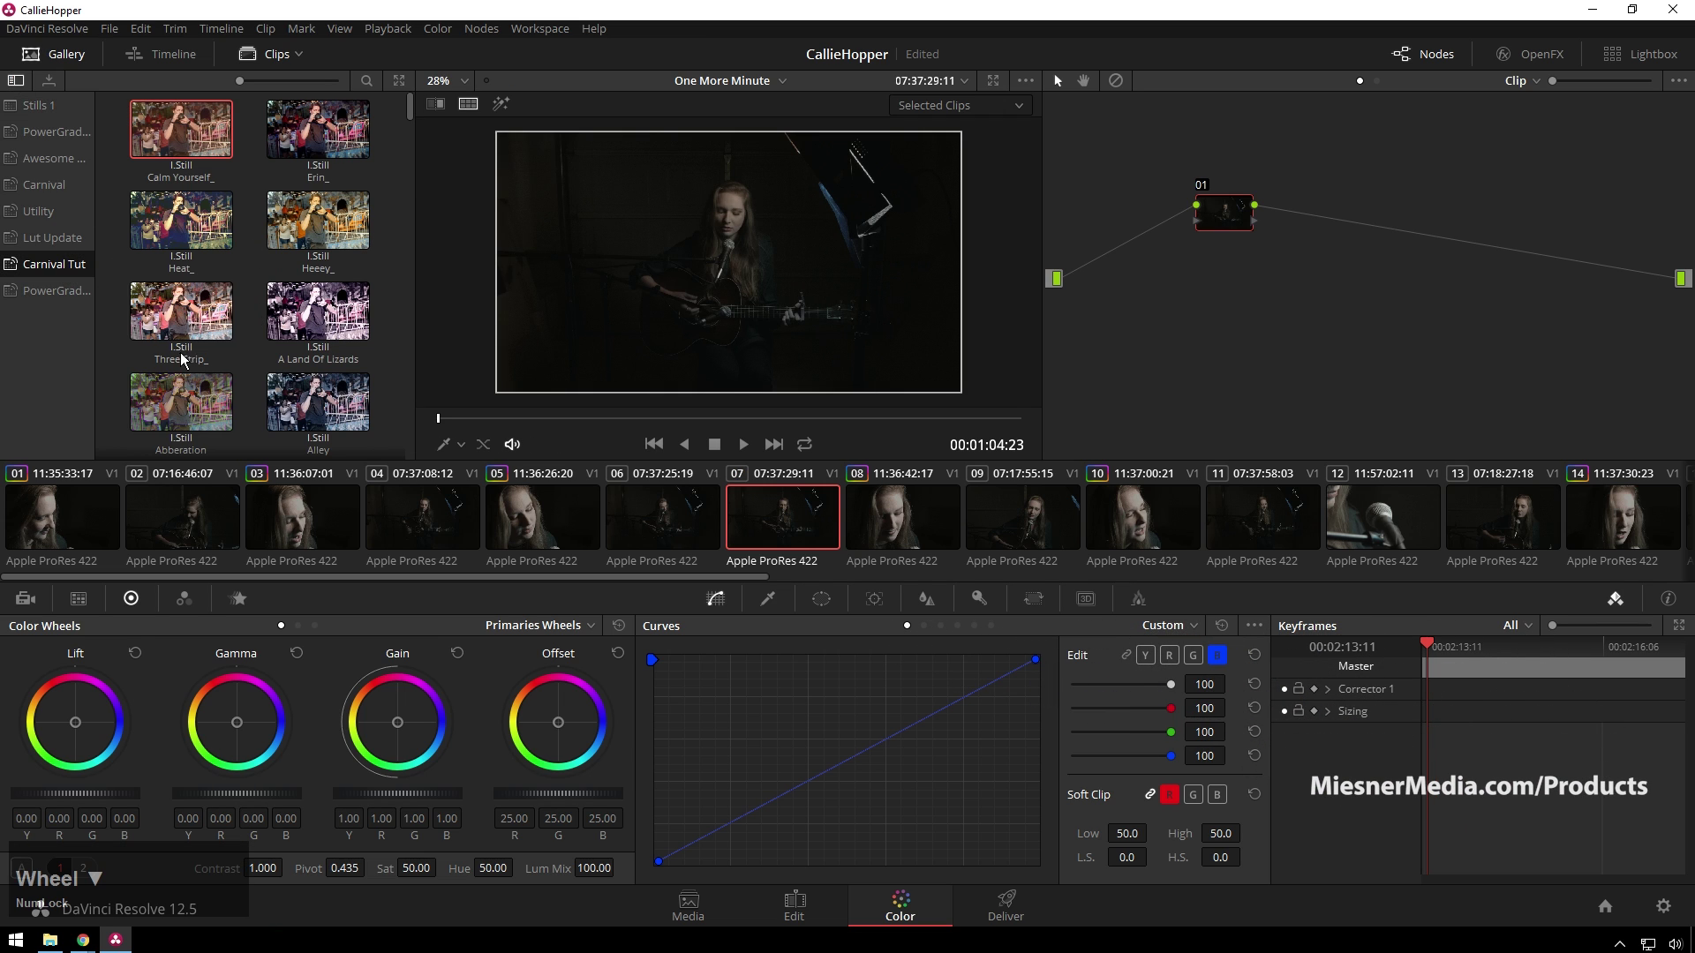
{"action": "left_click_drag", "start_coordinate": [185, 404], "coordinate": [1217, 352]}
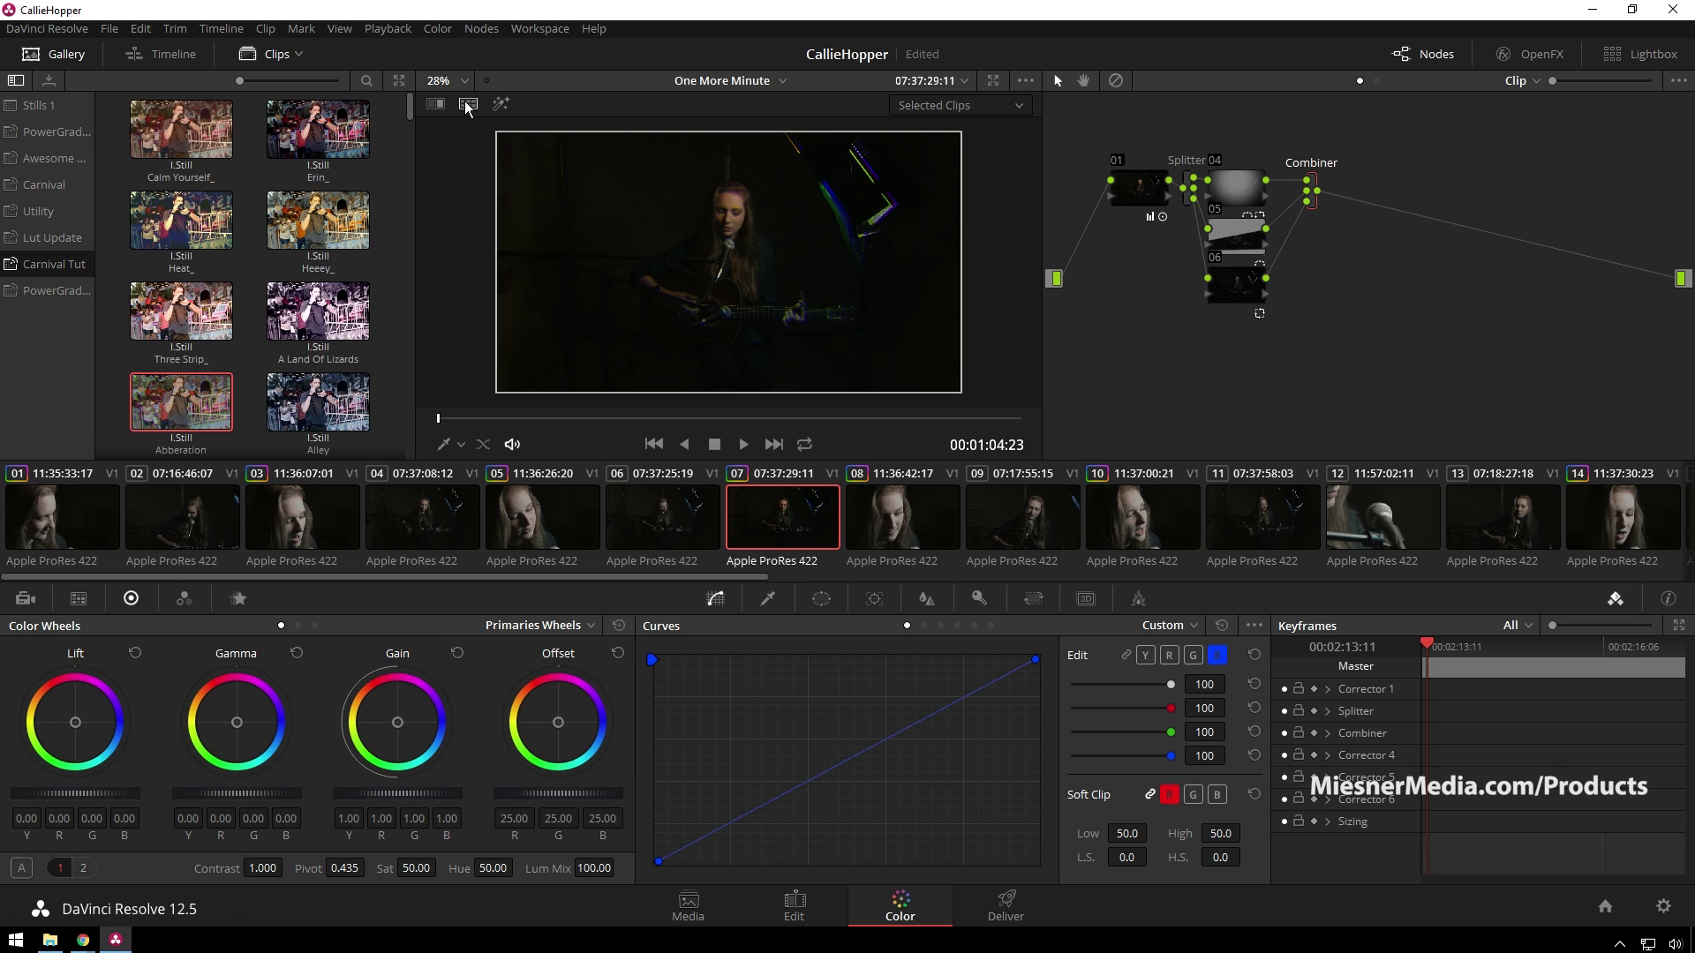
{"action": "scroll", "coordinate": [771, 226], "scroll_direction": "down", "scroll_amount": 1}
{"action": "key", "text": "Num_Lock"}
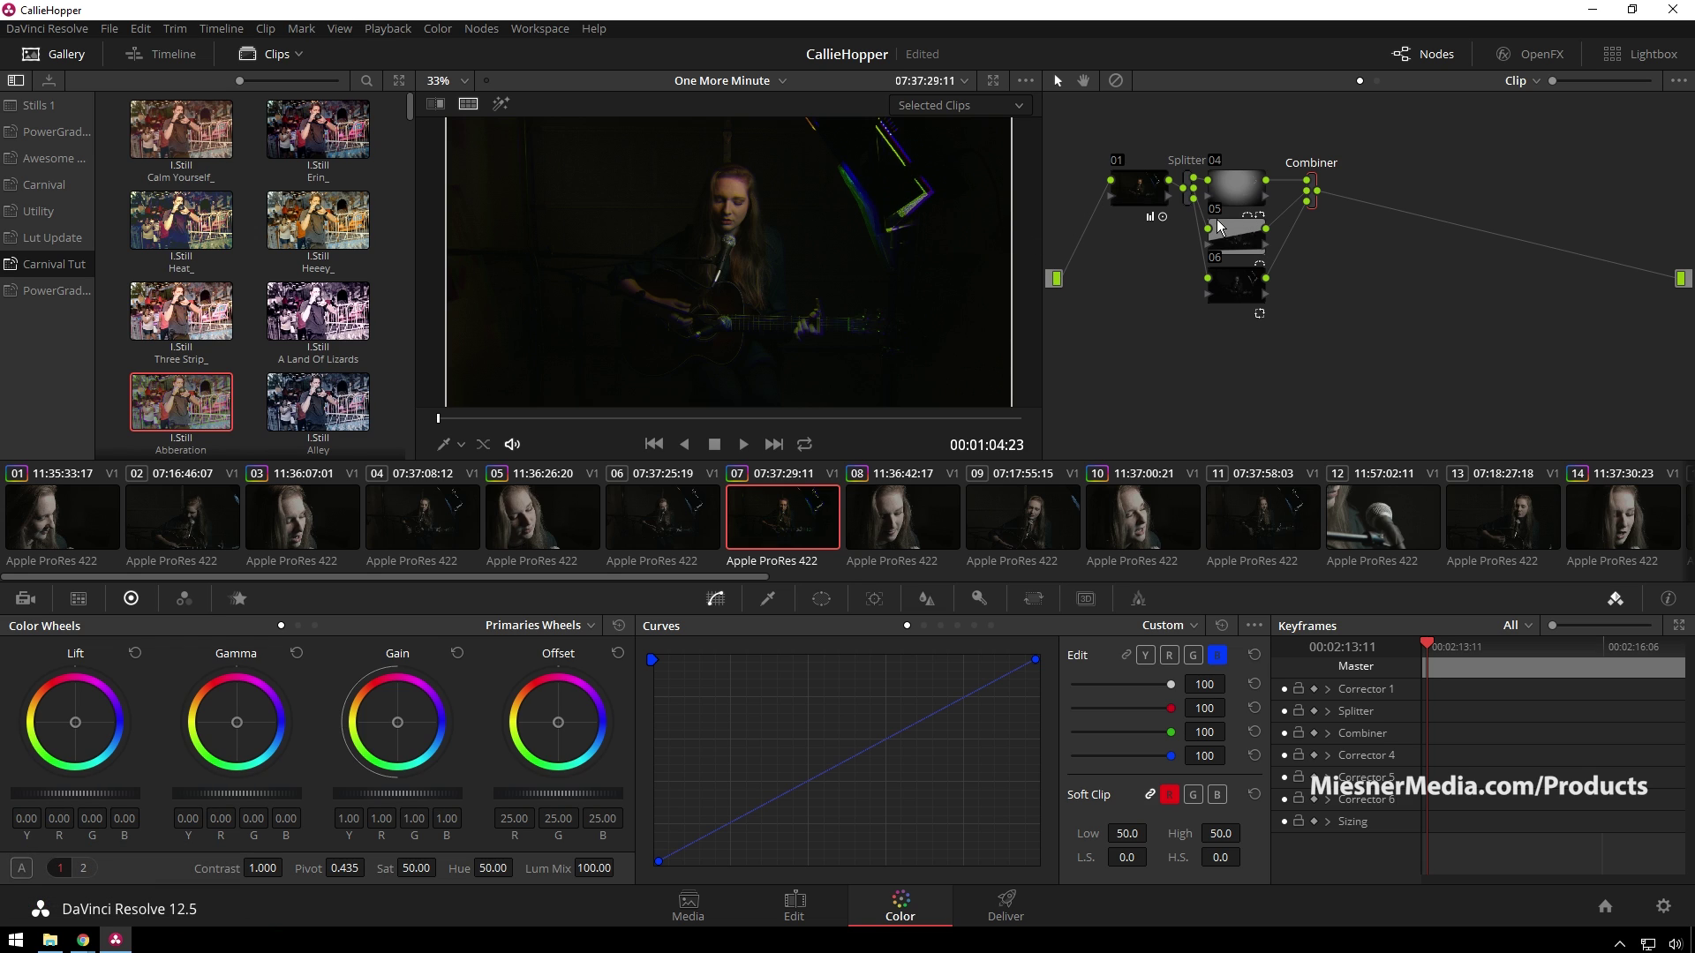
Step: Reset clip 07's nodes, apply the House LUTs Log 'Lets go to war' LUT, and raise Offset to 52.15
{"action": "right_click", "coordinate": [1364, 305]}
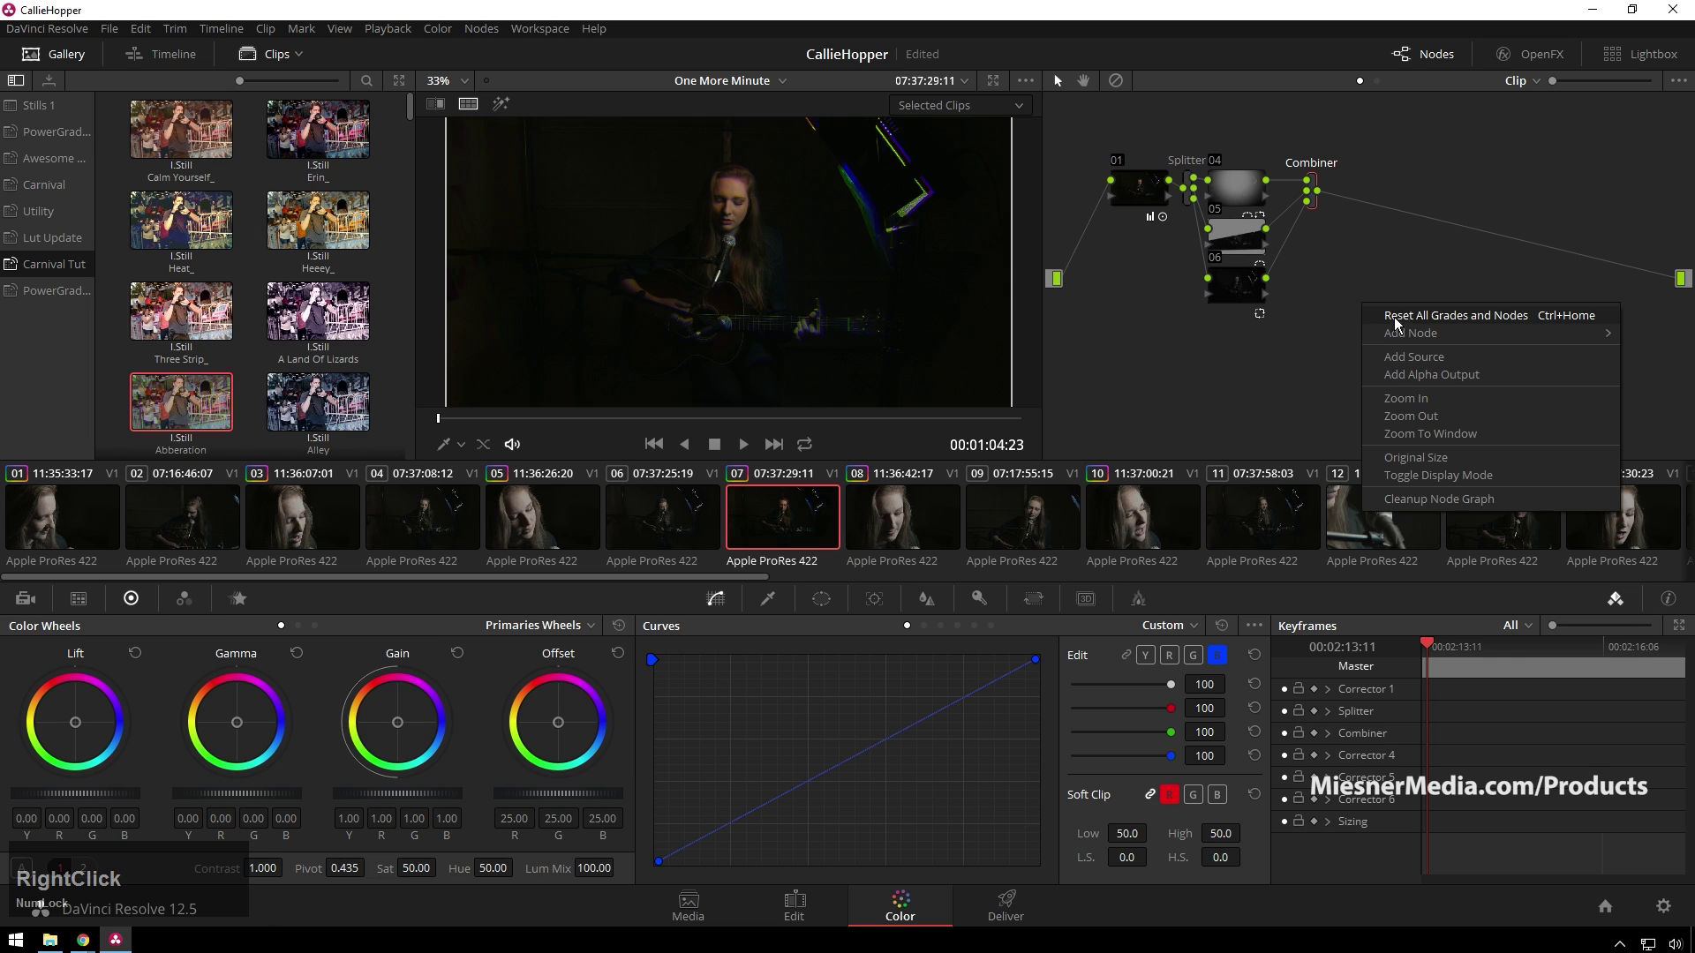
{"action": "left_click", "coordinate": [1404, 317]}
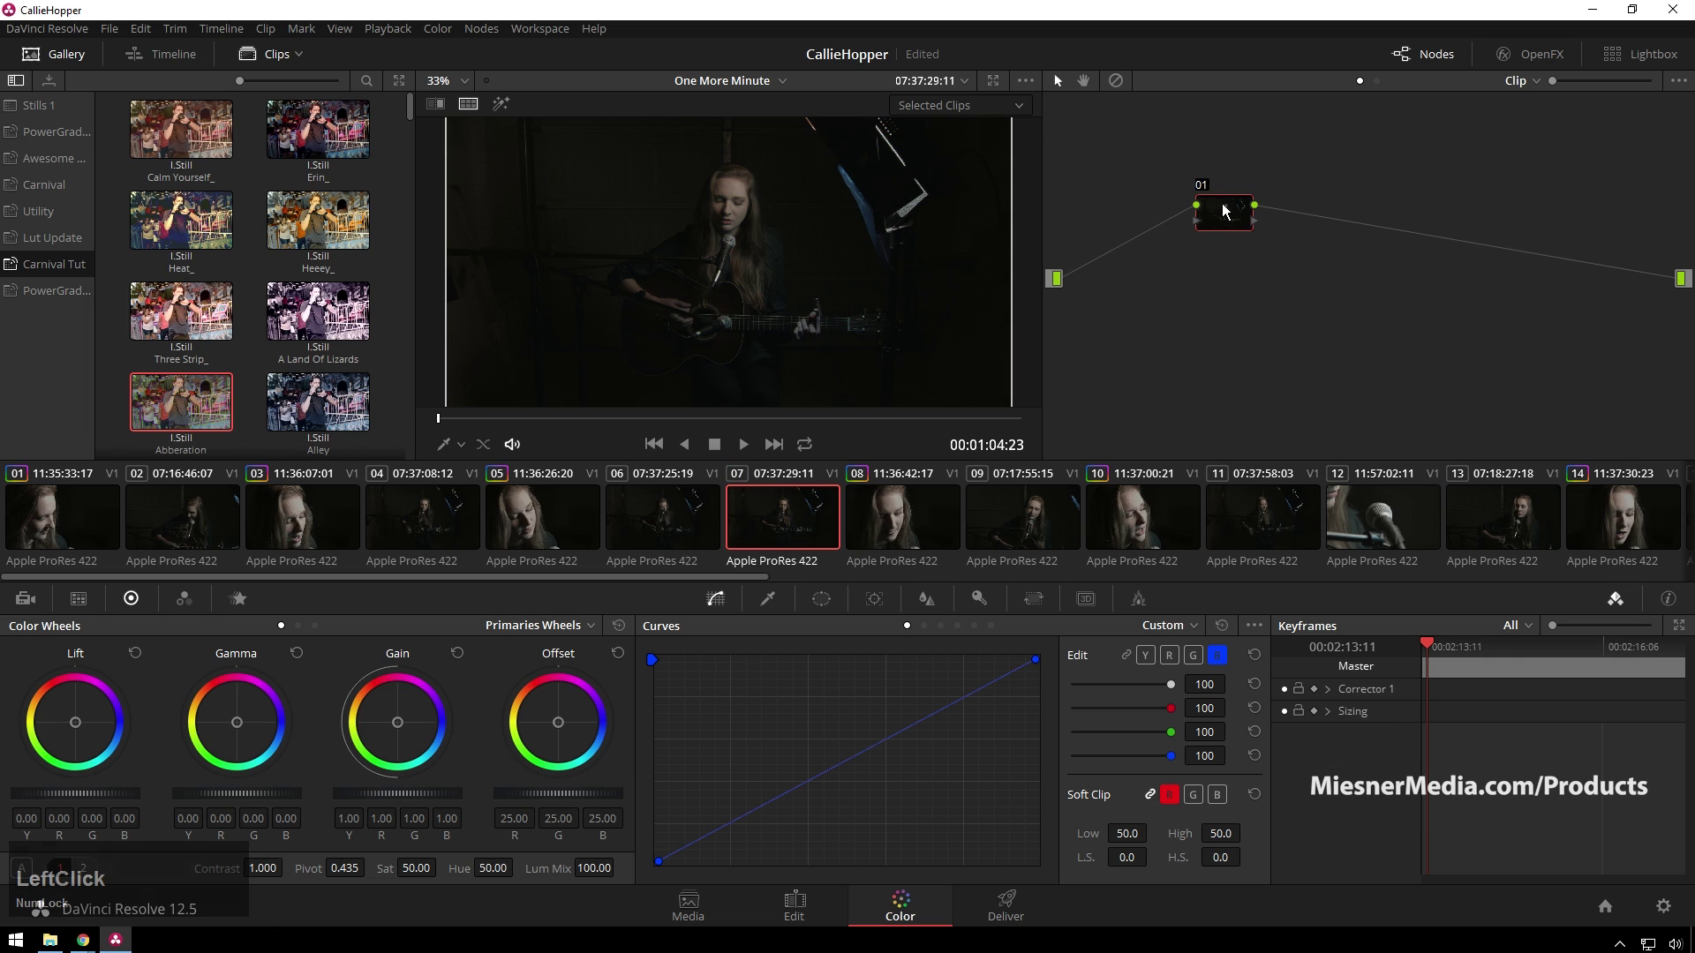
{"action": "right_click", "coordinate": [1225, 210]}
{"action": "mouse_move", "coordinate": [1294, 400]}
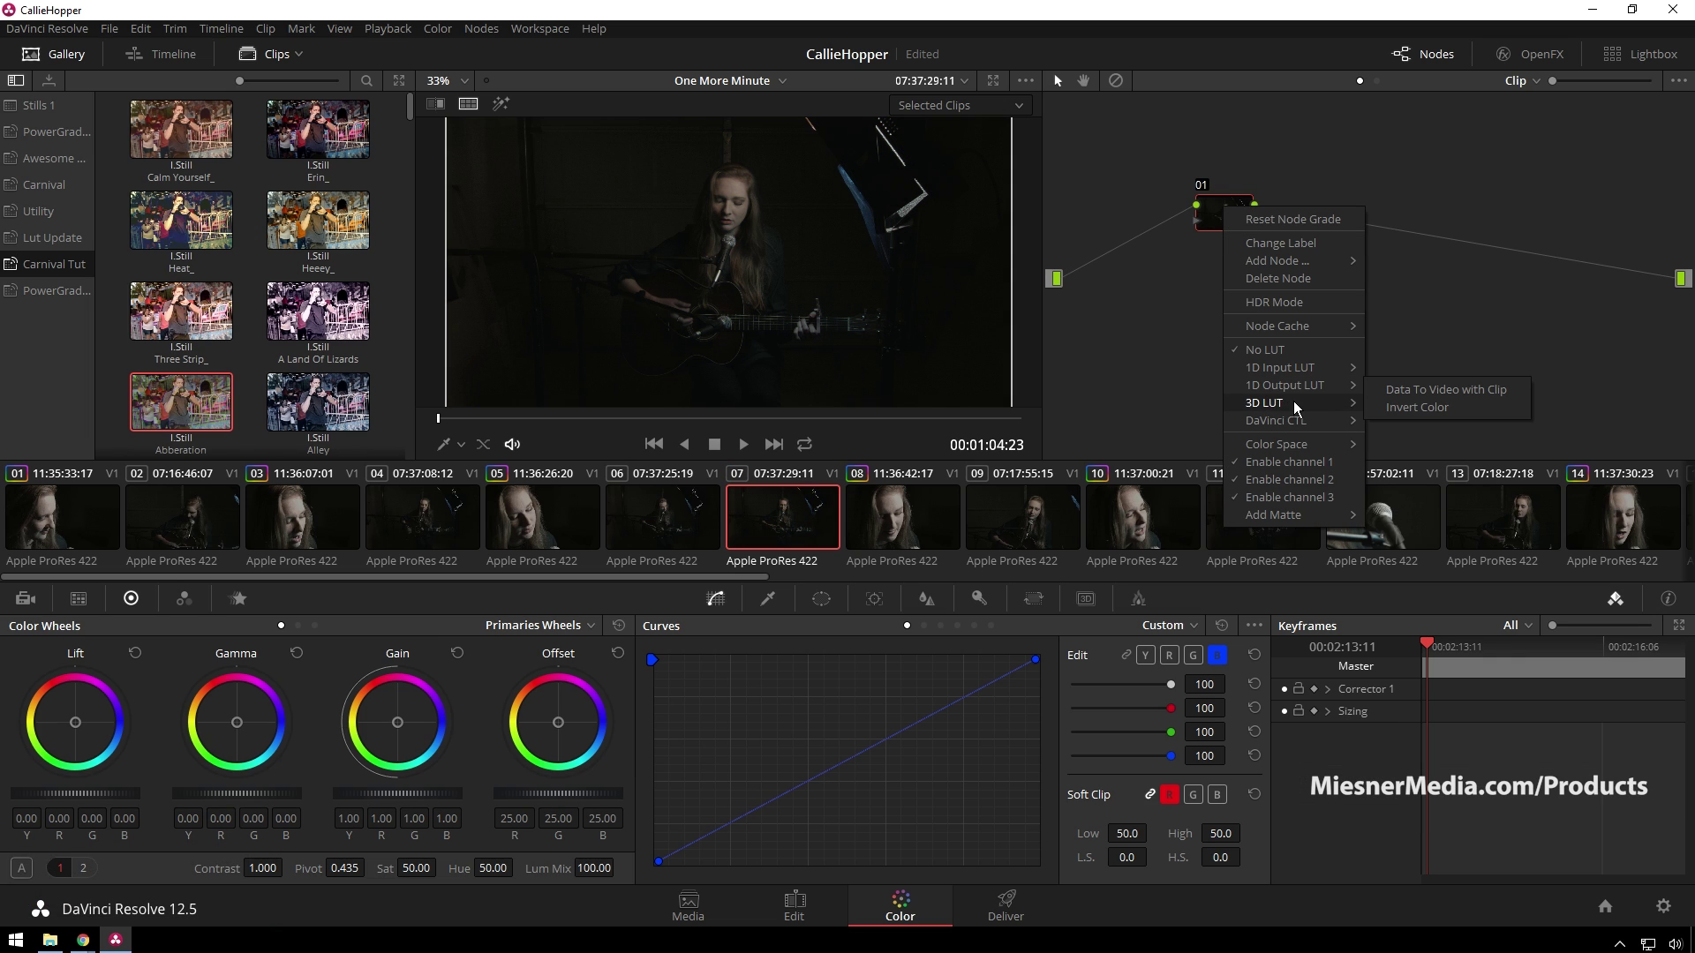
{"action": "mouse_move", "coordinate": [1495, 580]}
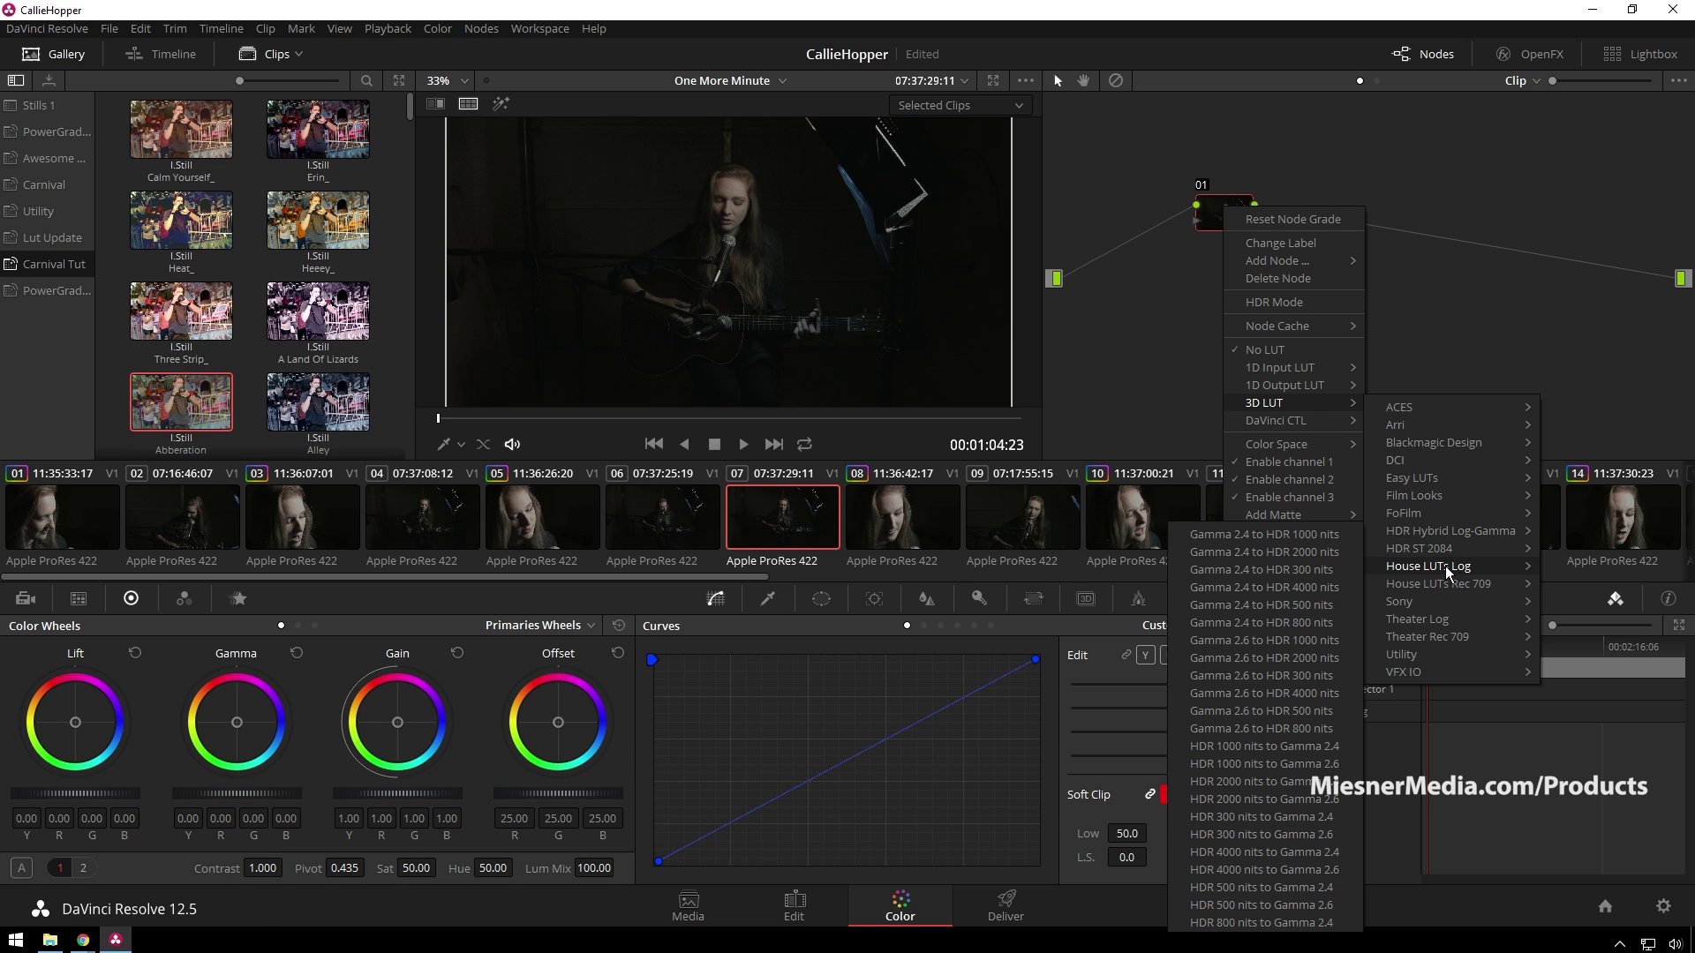
{"action": "mouse_move", "coordinate": [1444, 566]}
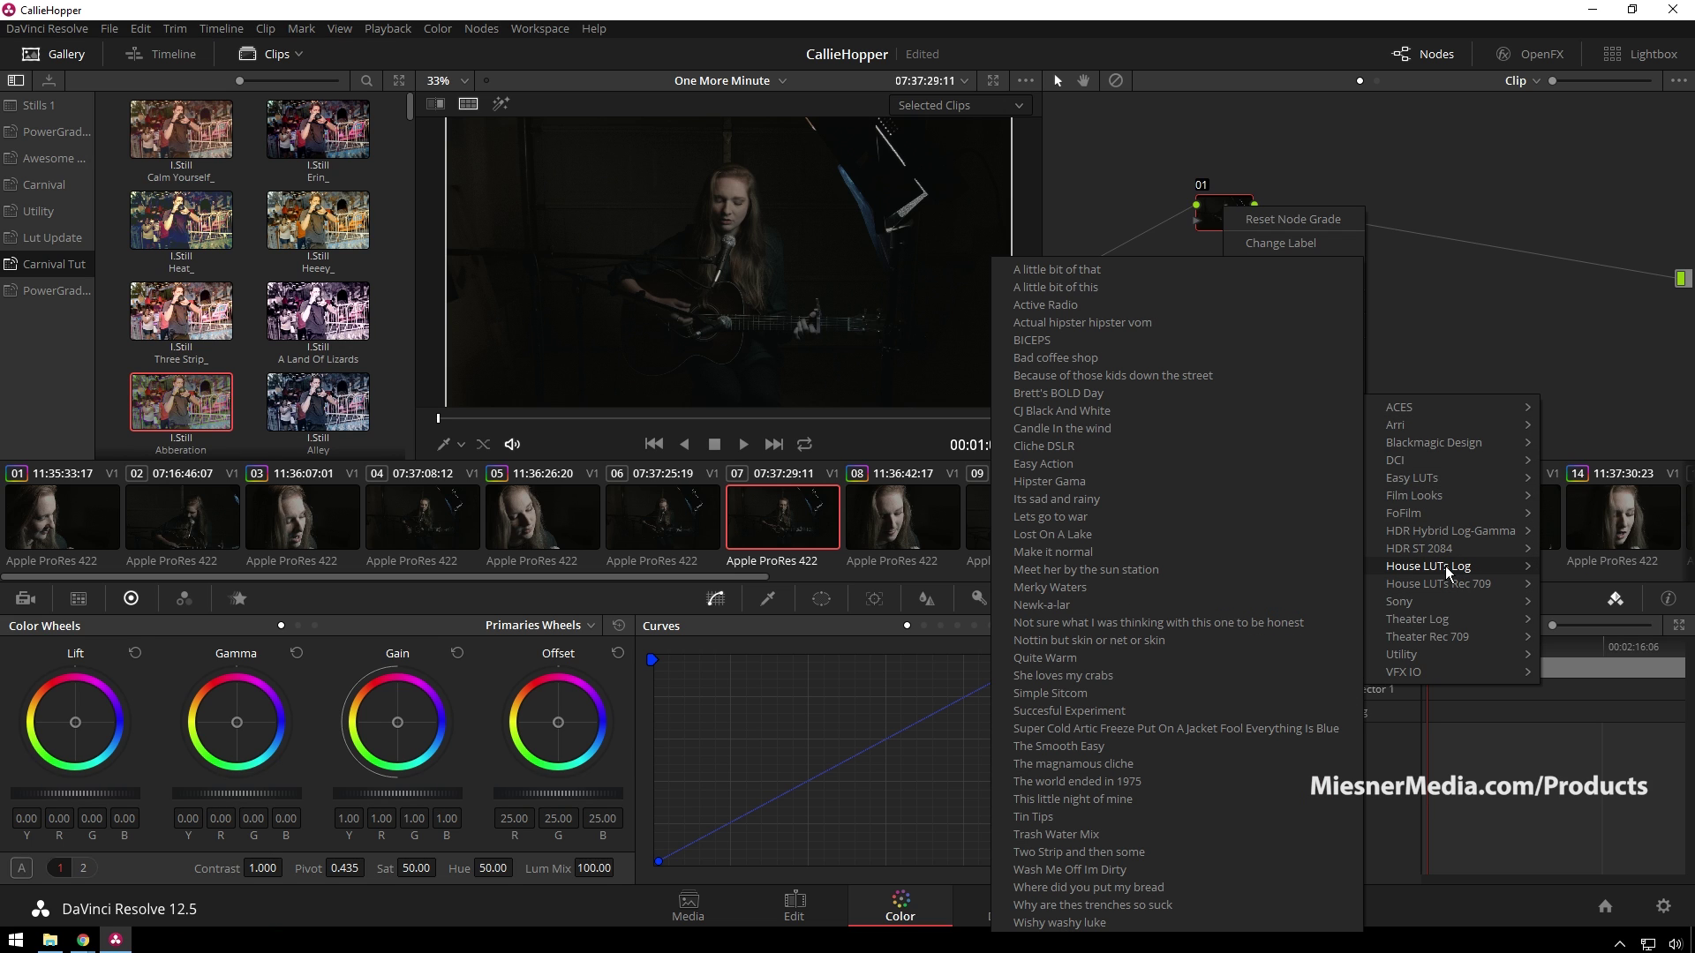
{"action": "left_click", "coordinate": [1094, 514]}
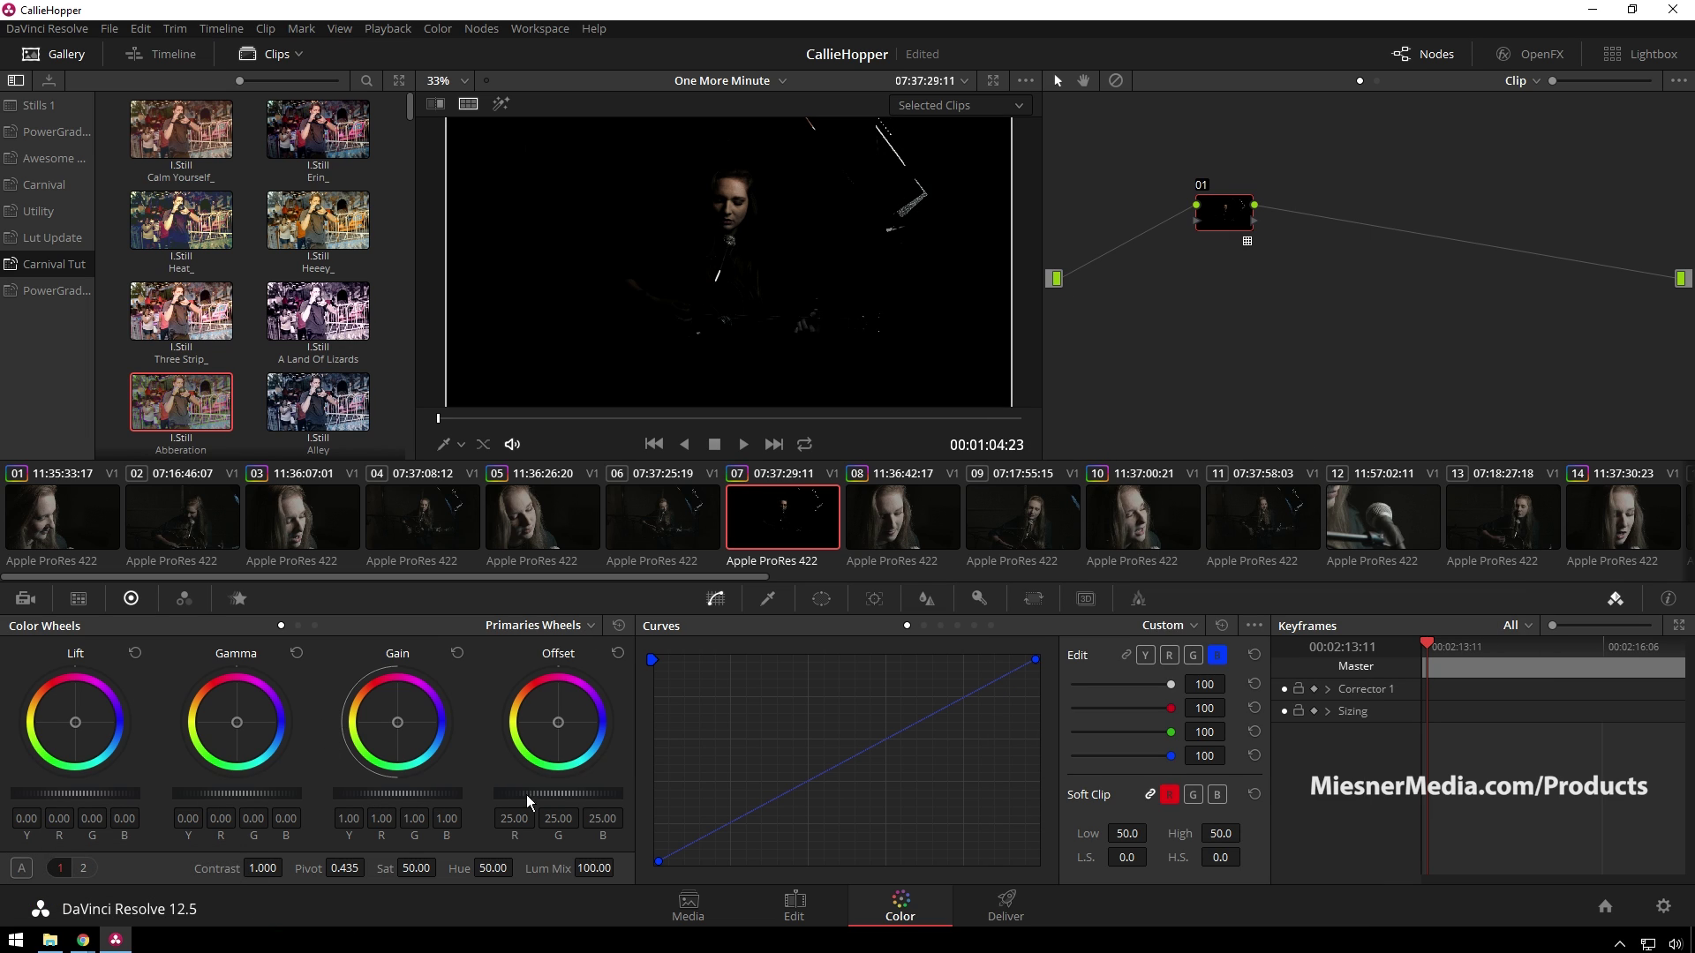
{"action": "left_click_drag", "start_coordinate": [538, 791], "coordinate": [605, 792]}
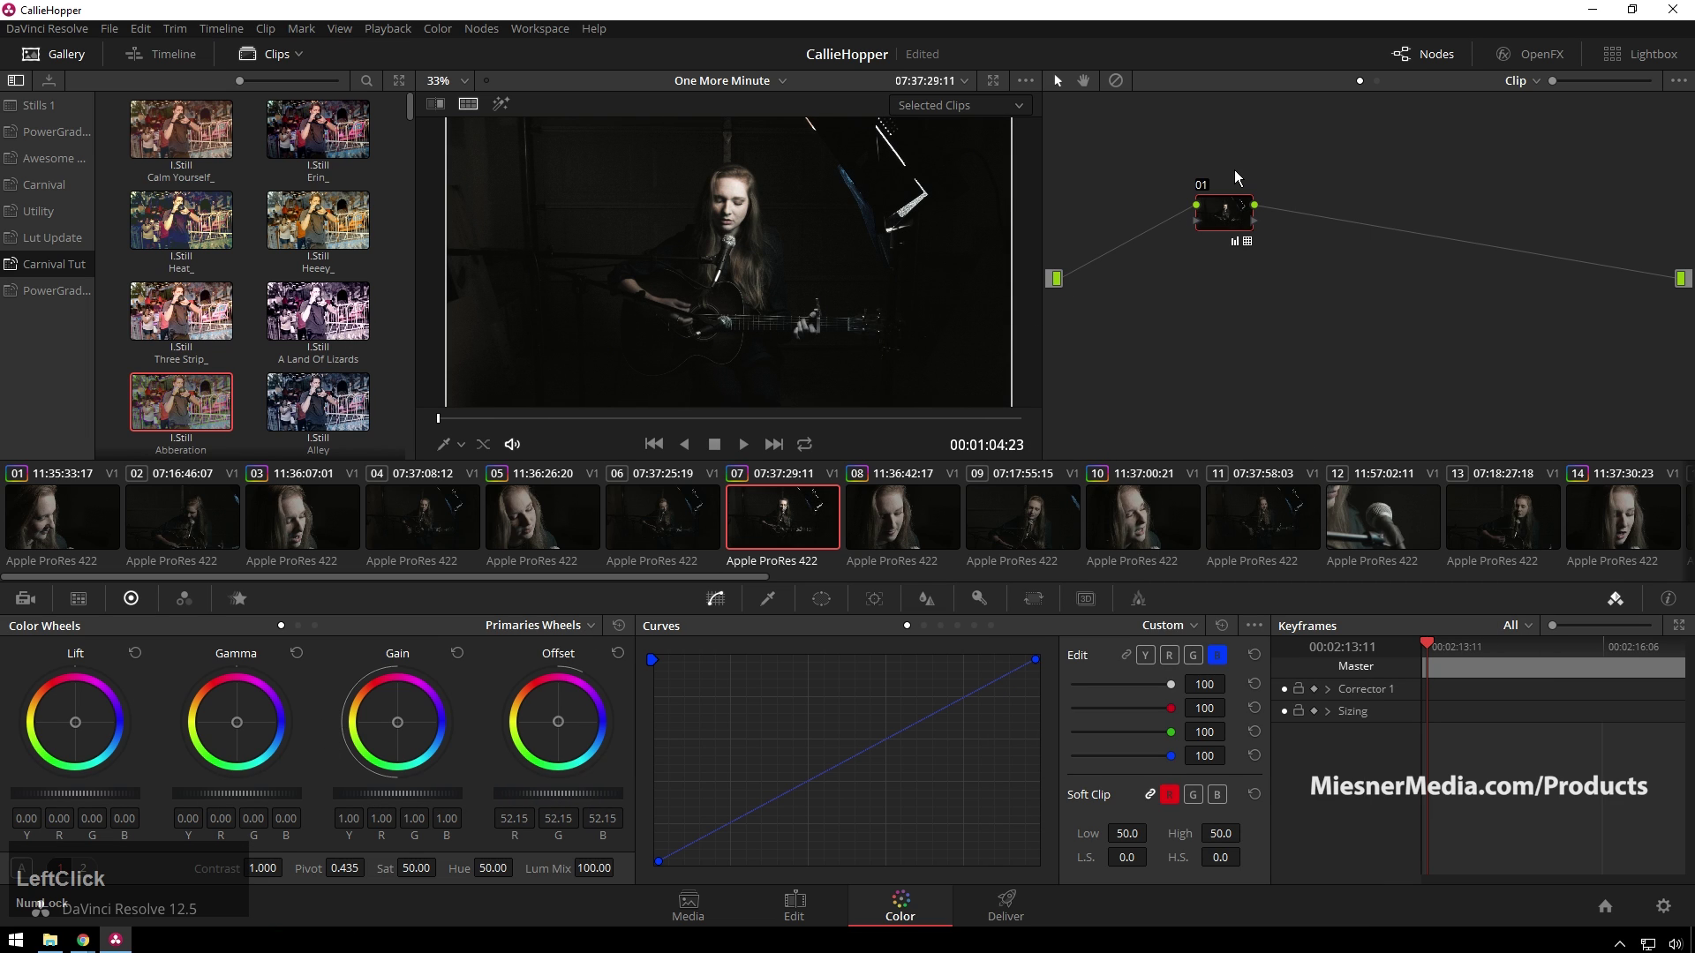